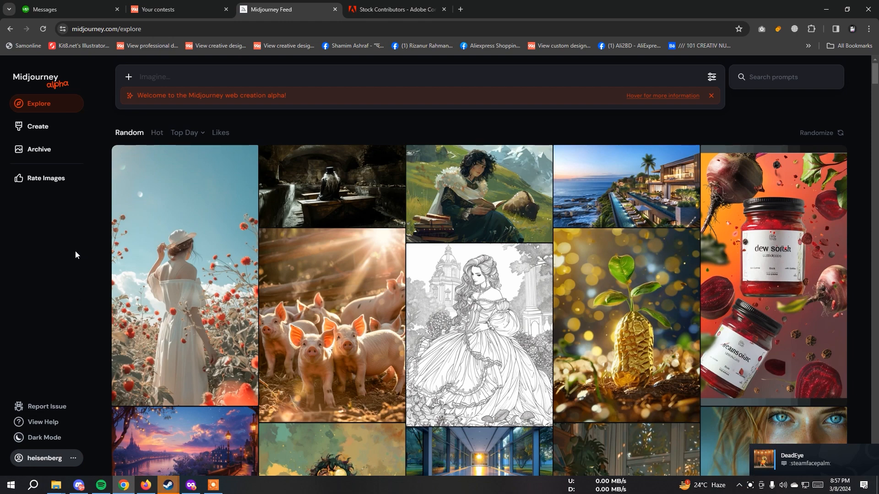
Step: Switch to the Midjourney Bot chat in Discord and mute the computer's sound
click(79, 485)
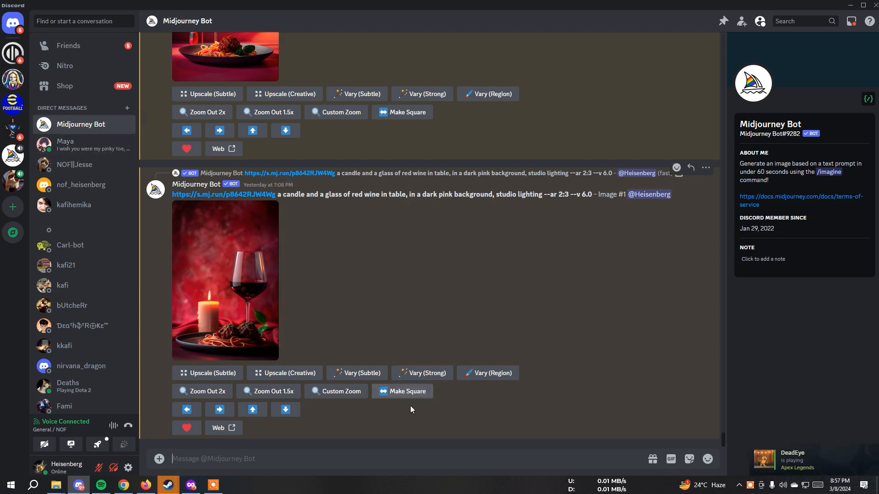
click(783, 486)
click(729, 465)
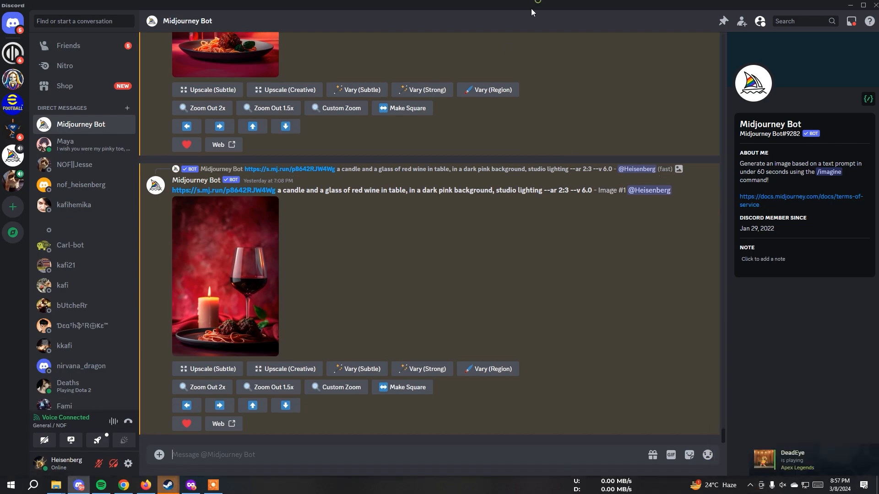
Step: Browse the Random images in the Explore feed of the Midjourney website in Chrome, and open the Create page
click(123, 485)
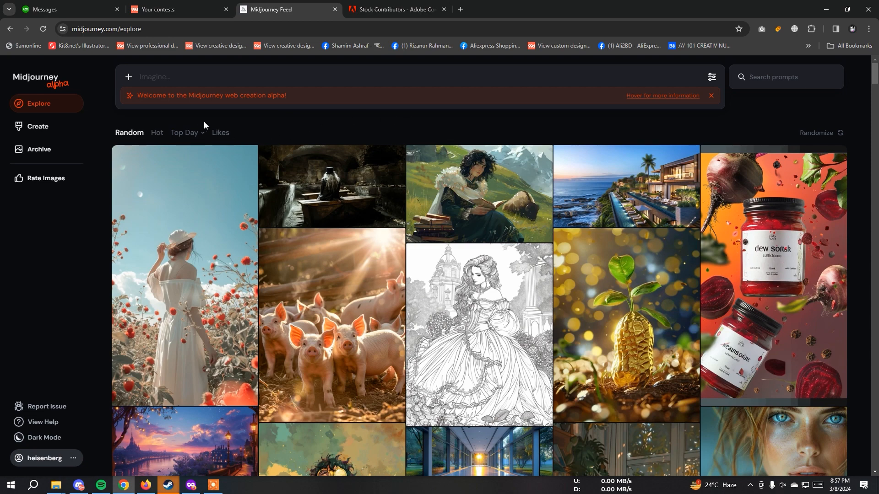
mouse_move(178, 93)
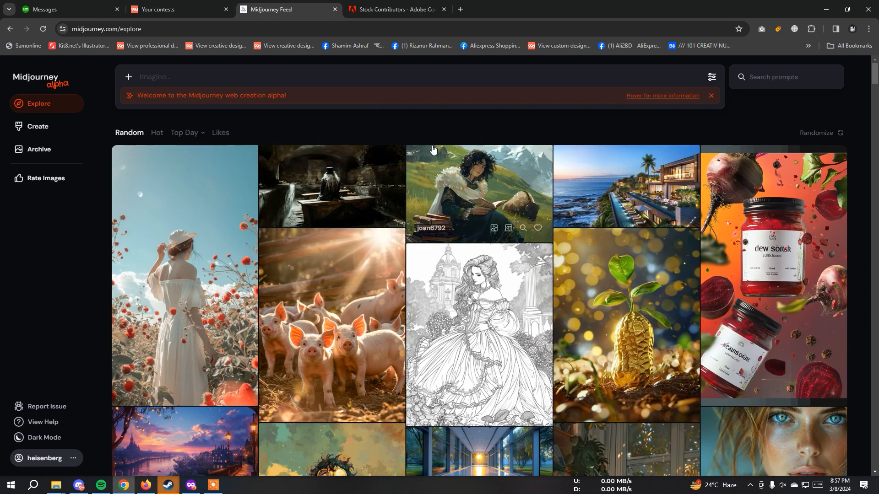
scroll(487, 194, down, 10)
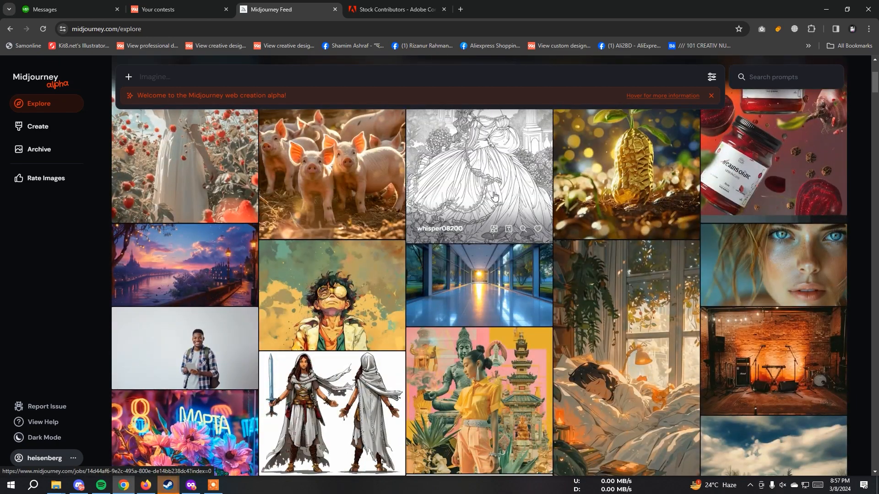
scroll(543, 226, down, 7)
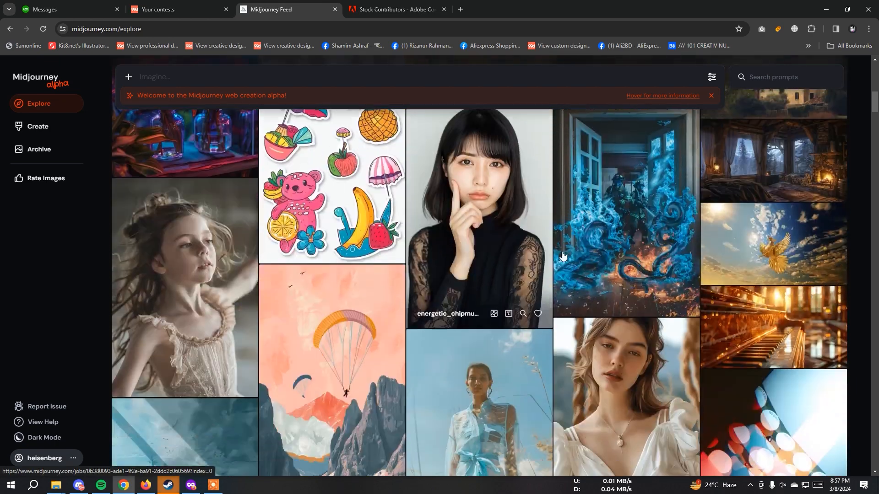
scroll(284, 405, down, 12)
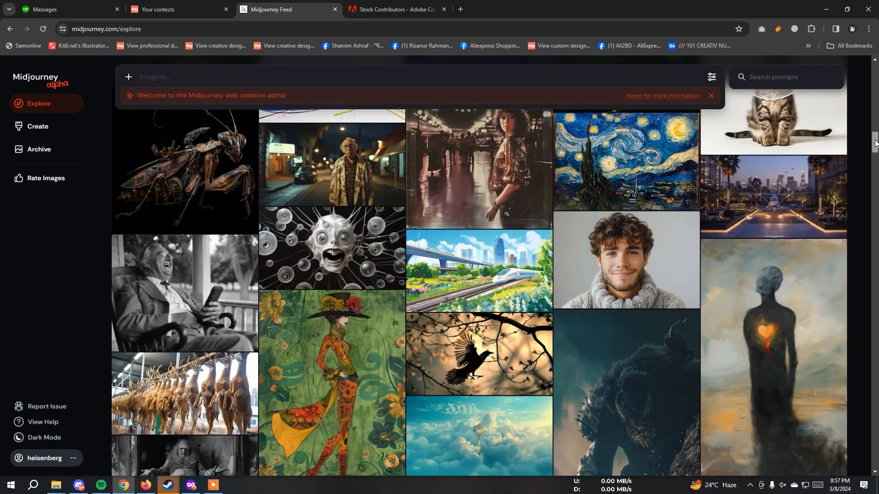
drag(874, 142, 875, 71)
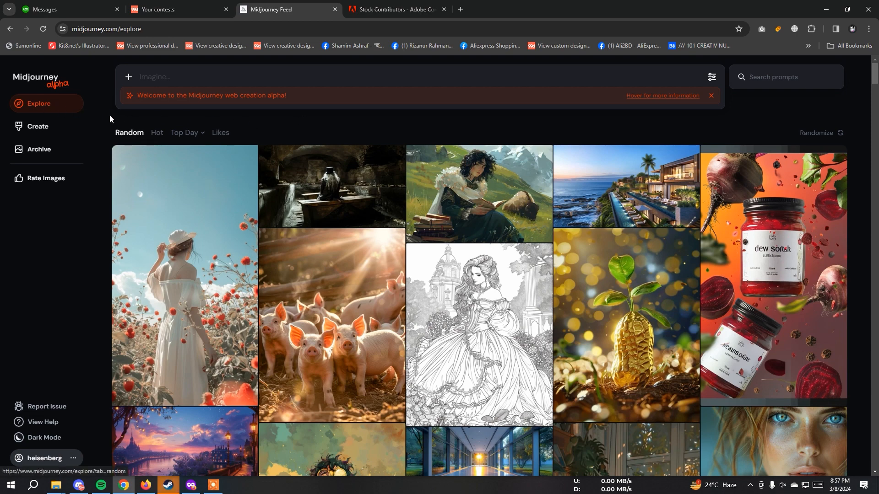
click(44, 132)
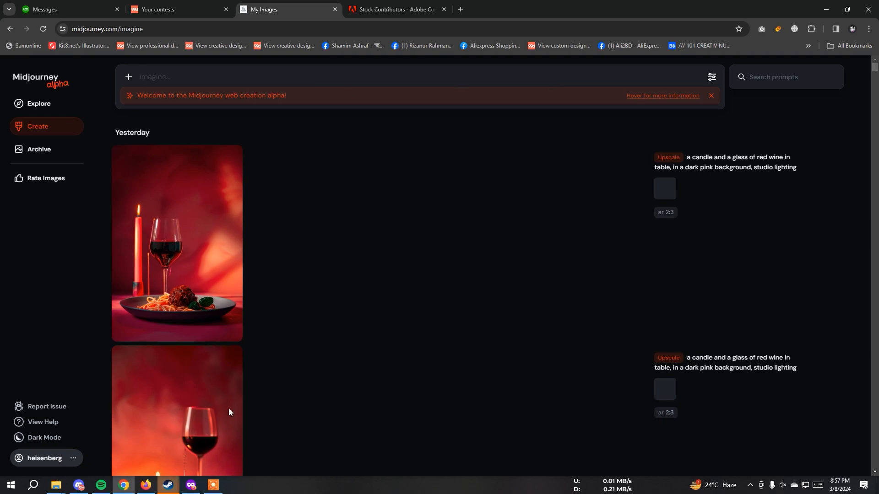
click(79, 486)
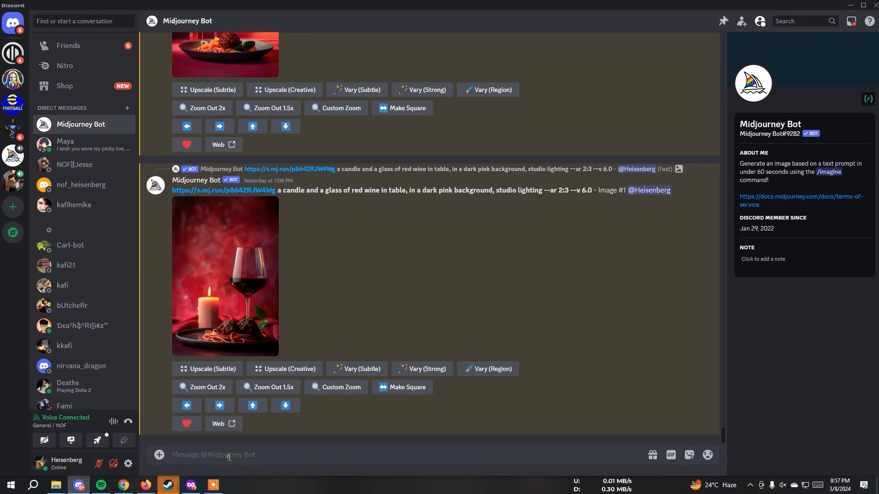
text(/ima)
key(BackSpace)
key(BackSpace)
key(BackSpace)
key(BackSpace)
click(123, 484)
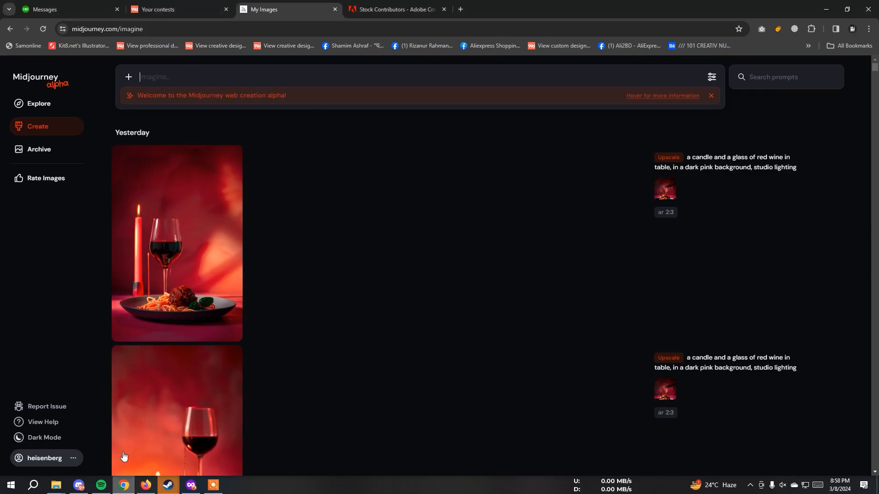
Step: View the Archive and Rate Images pages, and return to the Random images on the Explore page
click(50, 155)
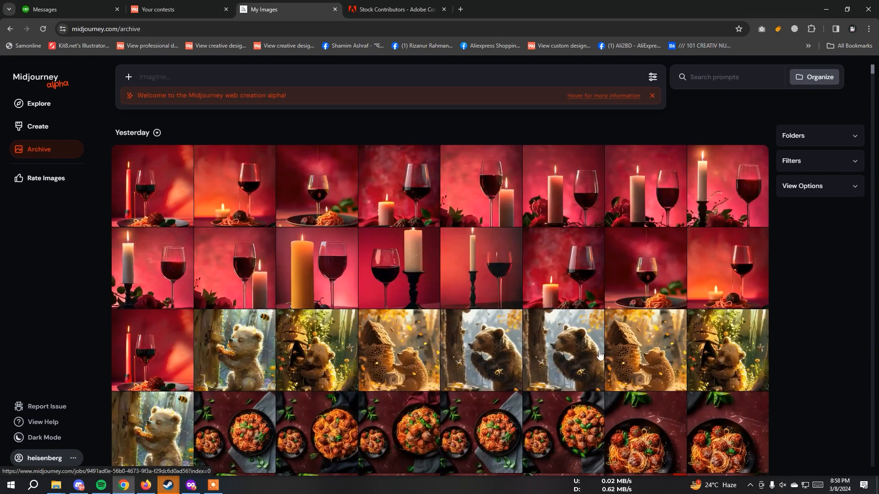
click(50, 184)
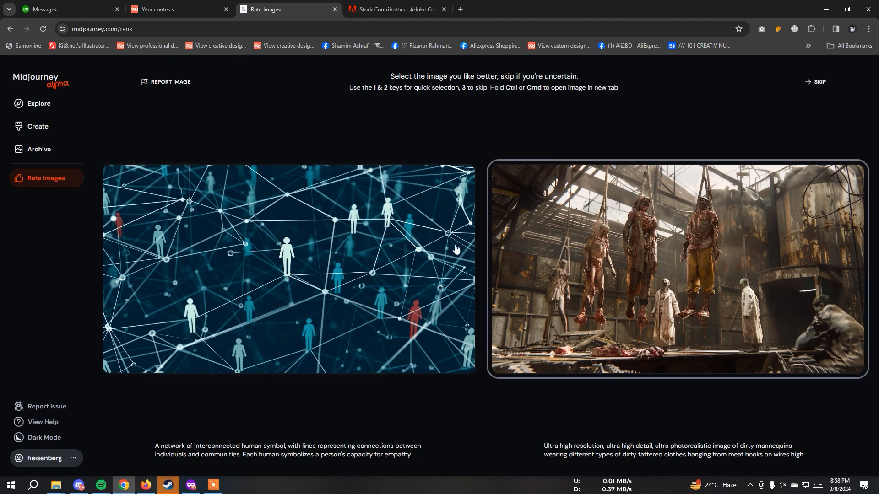
click(53, 102)
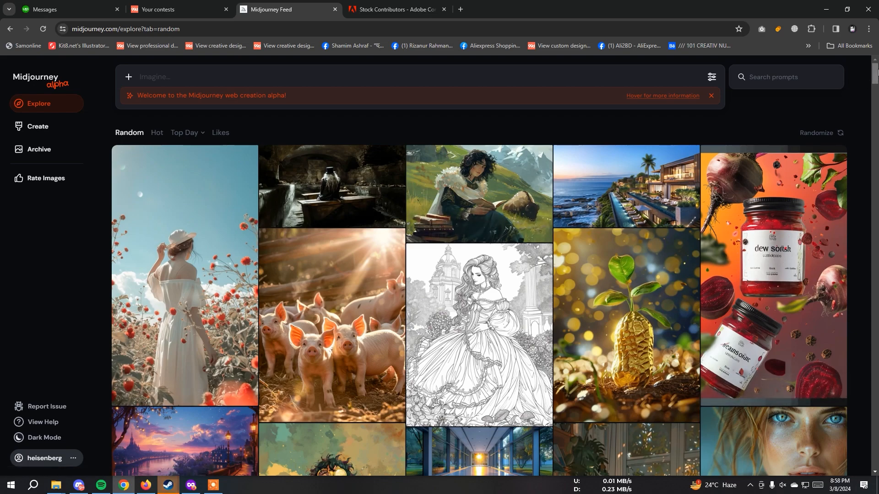
scroll(874, 71, down, 15)
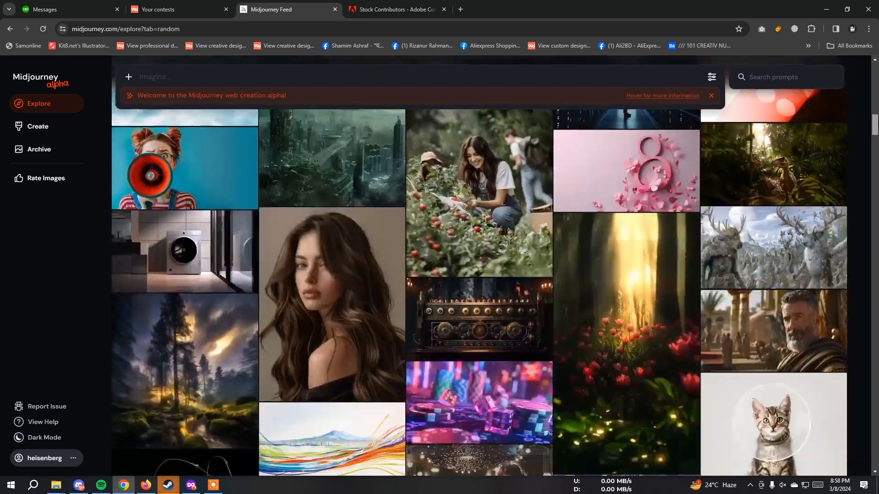
drag(875, 124, 874, 71)
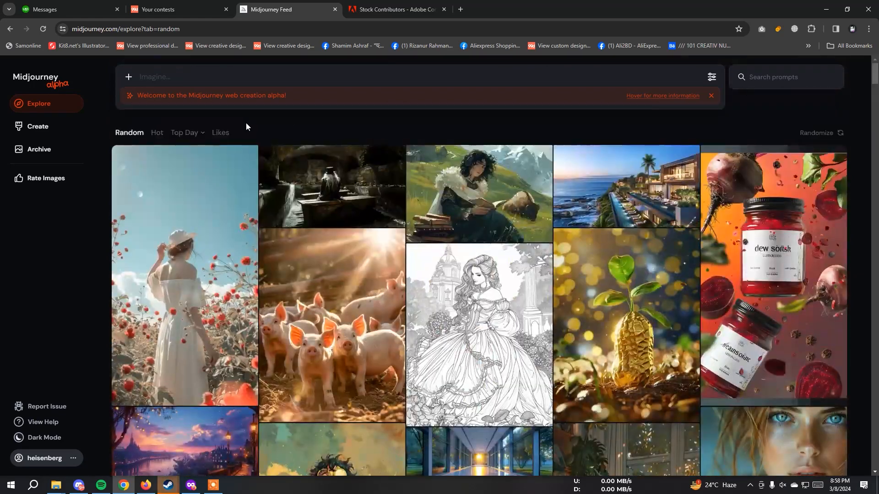
Step: Browse the Hot images and view the prompt of the cat riding a scooter past McDonald's, returning to the feed
click(158, 133)
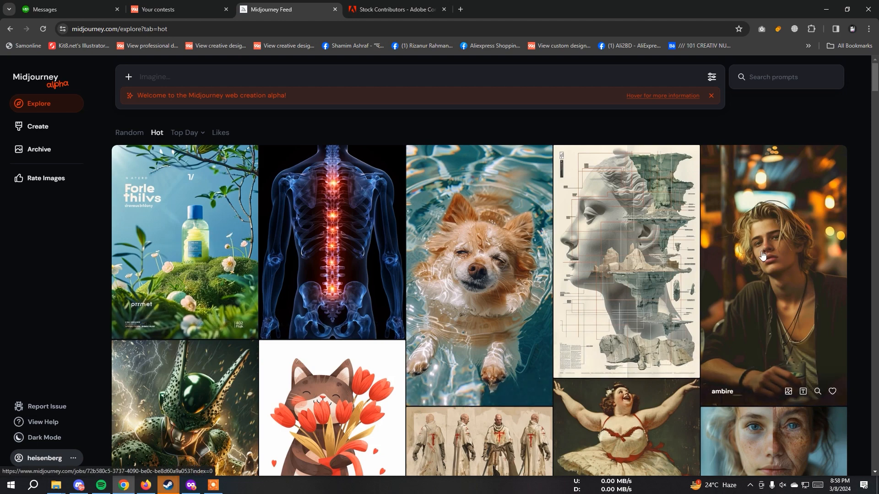
scroll(783, 255, down, 5)
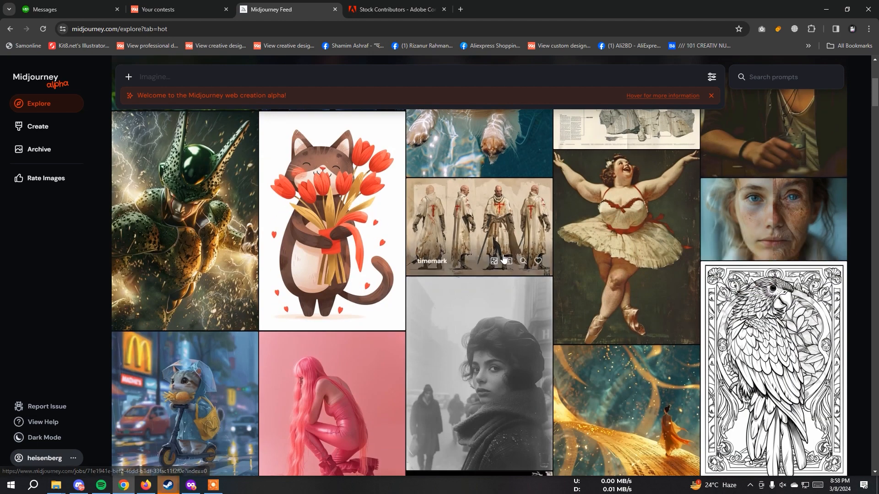
scroll(503, 256, down, 6)
scroll(503, 257, down, 6)
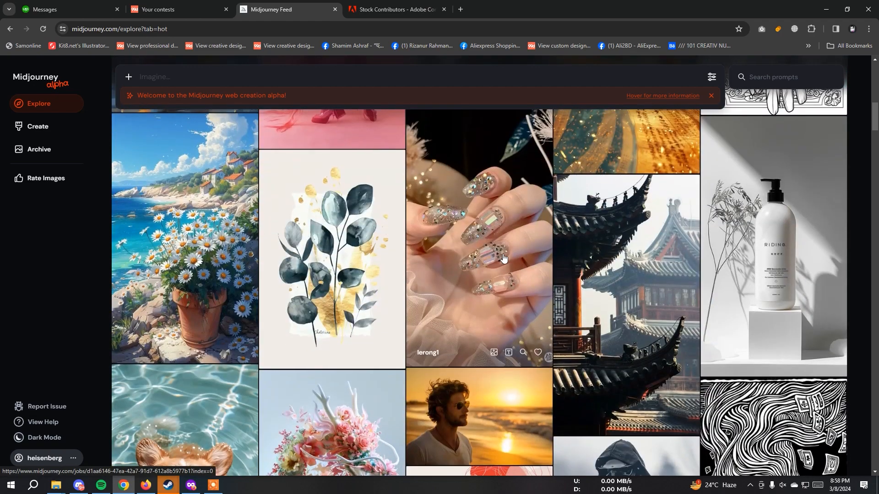
scroll(192, 325, up, 10)
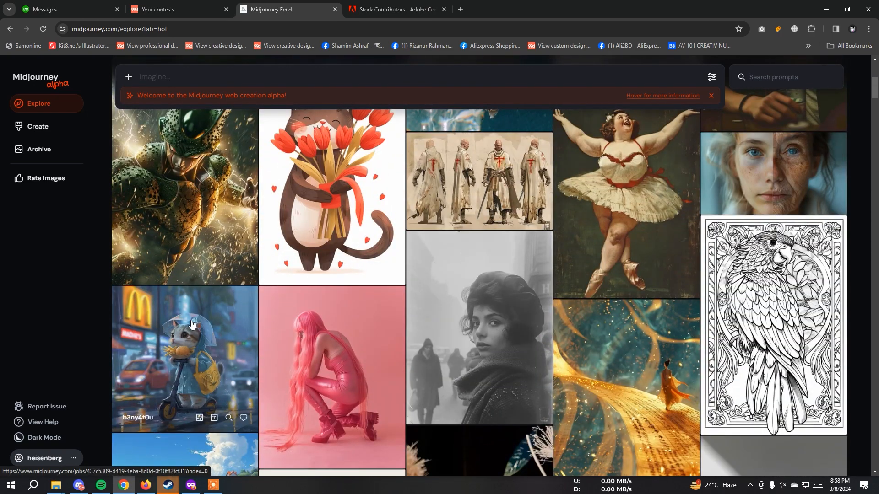
click(191, 324)
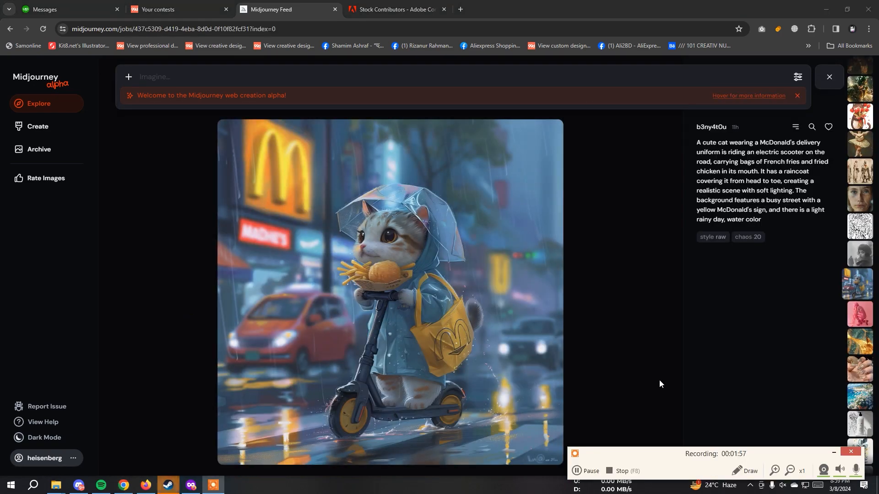
click(52, 84)
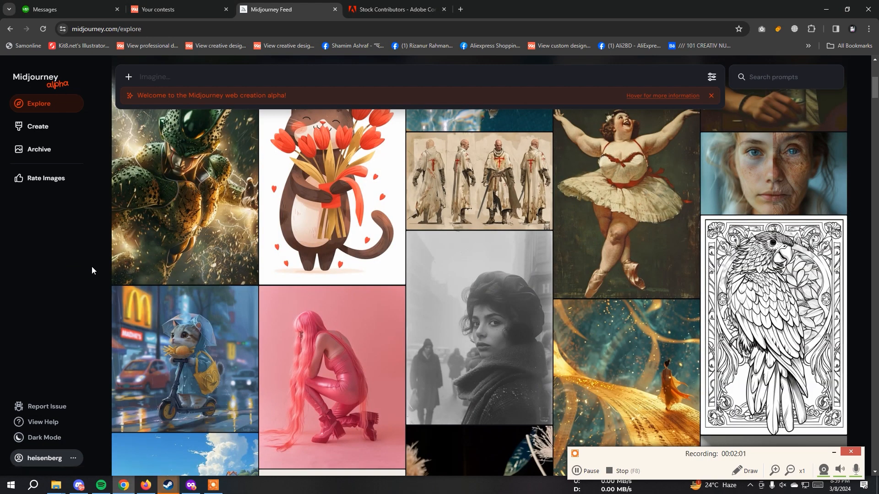
Step: Switch to the Midjourney Bot chat in Discord and start the /imagine command
click(79, 485)
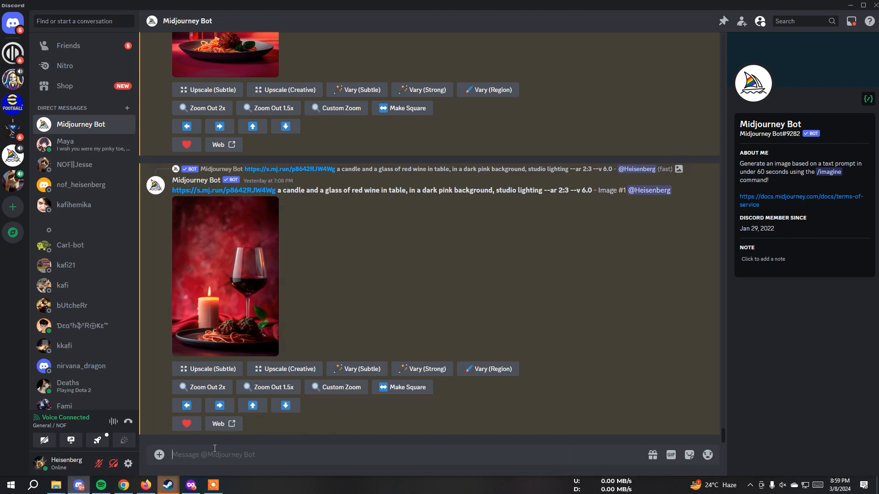
text(/ims)
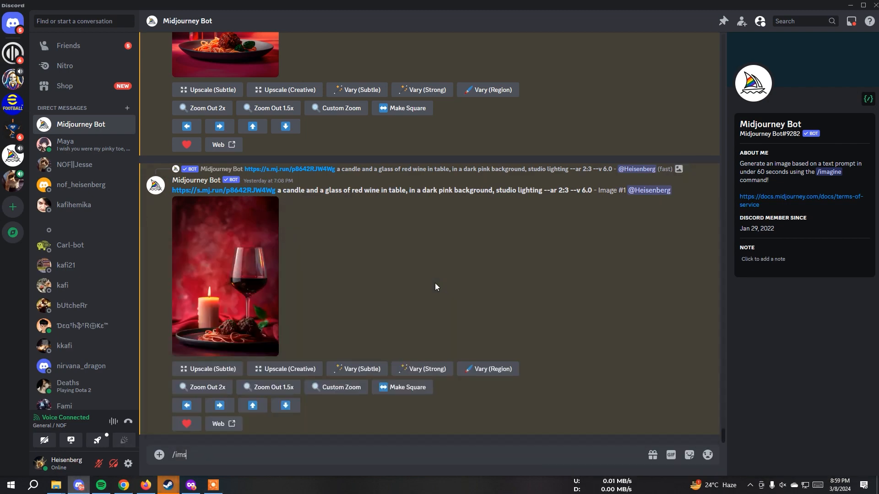
key(Return)
text(/im)
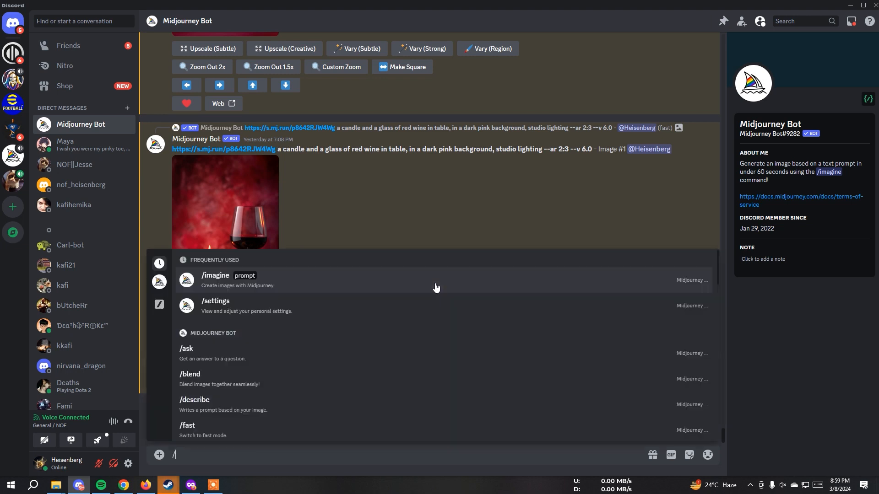
key(Return)
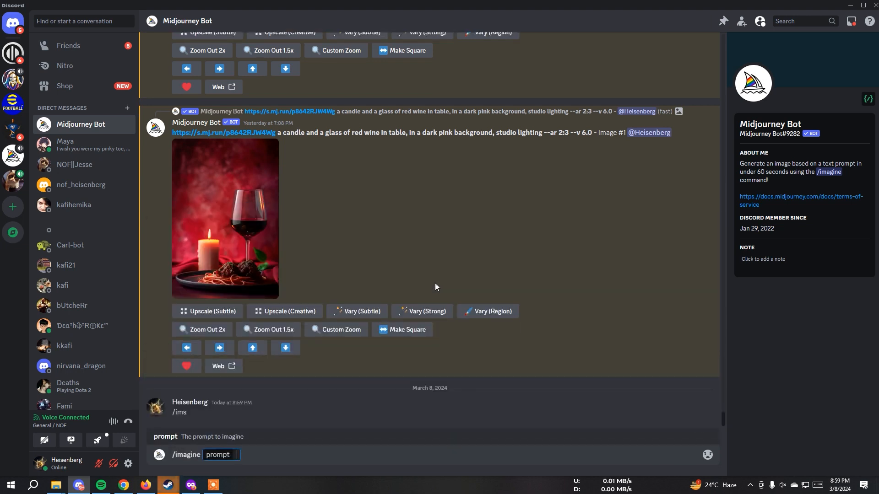
Step: Submit the image prompt "a cute cat walking in grassy field, children book illustration, illustrated --ar 16:9"
text(s vu)
text(a cut)
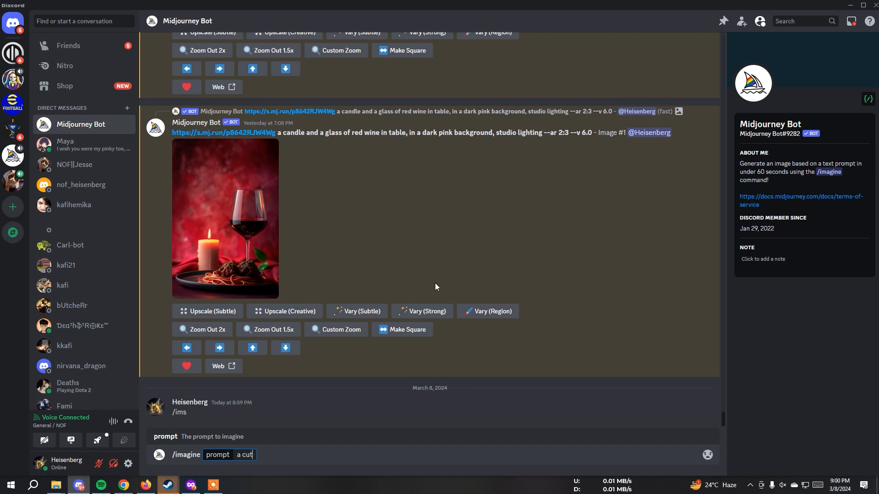
text(e cat)
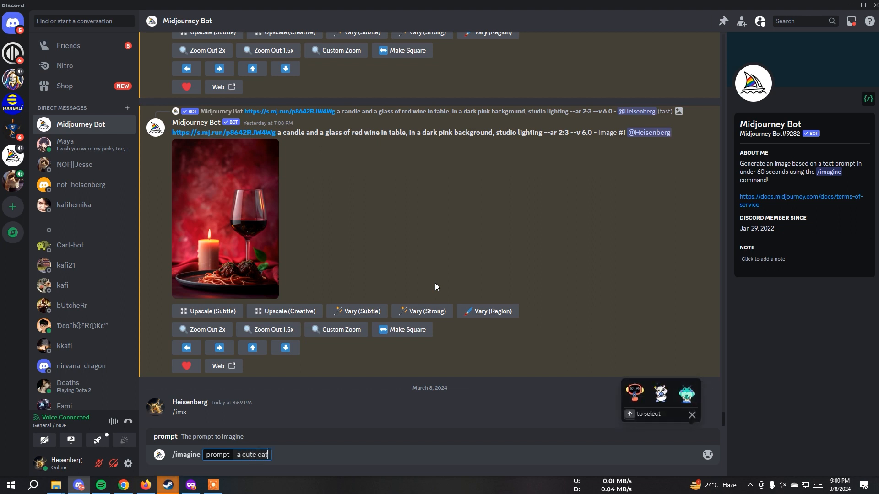
text( walking in g)
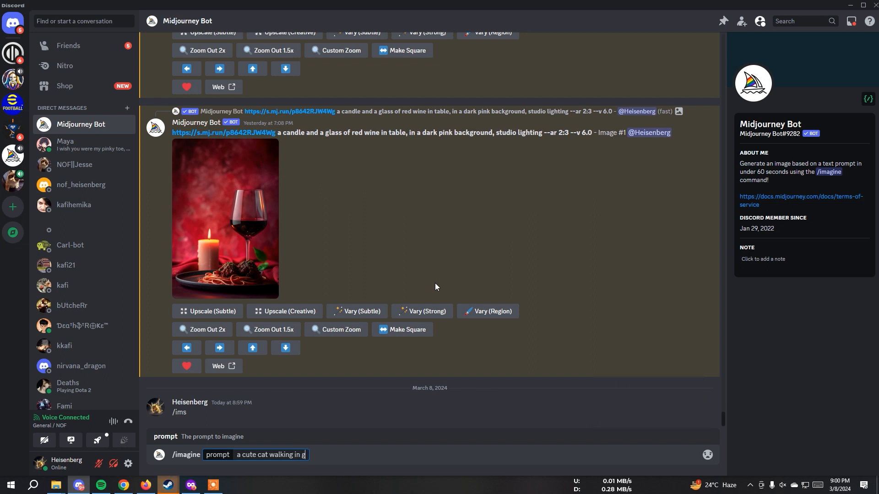
text(rassy field, children)
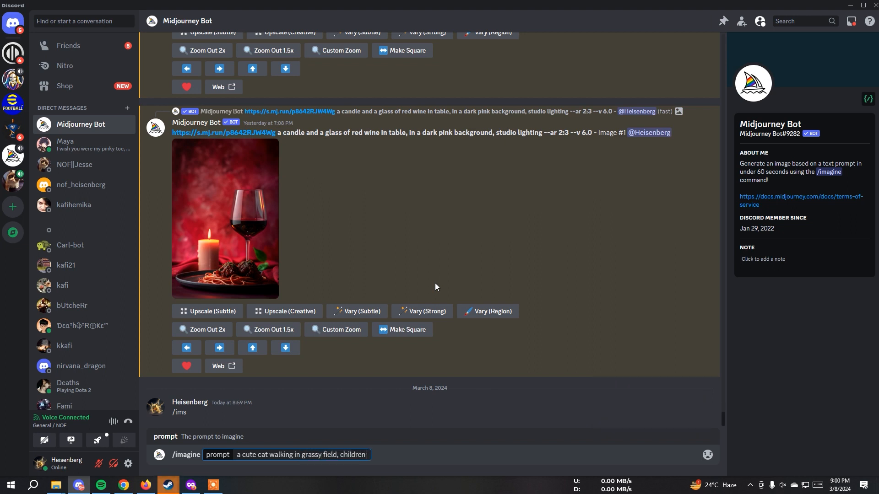
text( book illustration, )
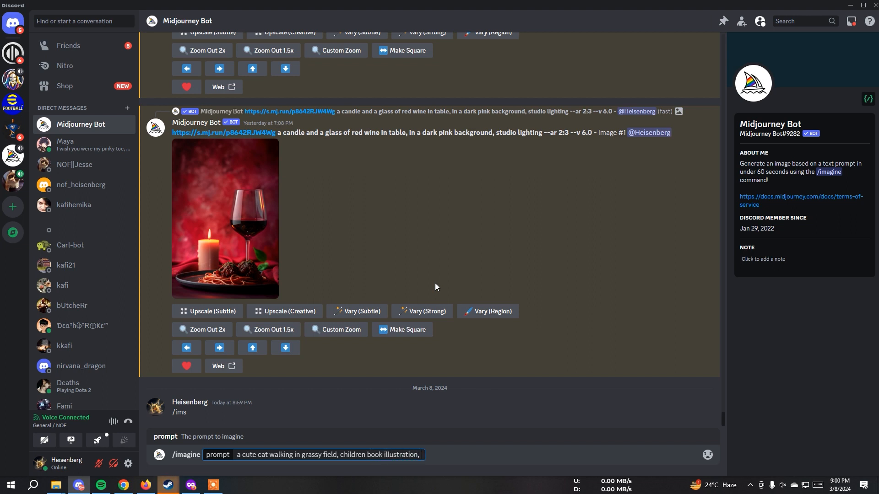
text(illustrated --ar)
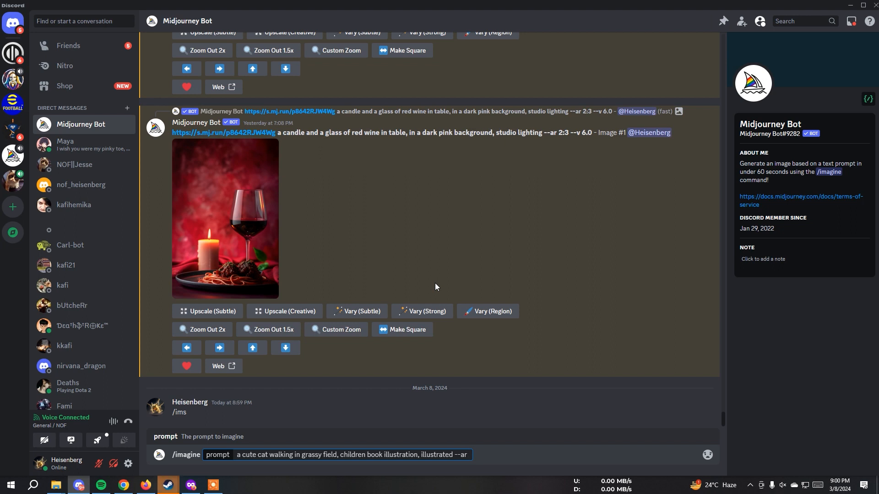
text( 16:9)
key(Return)
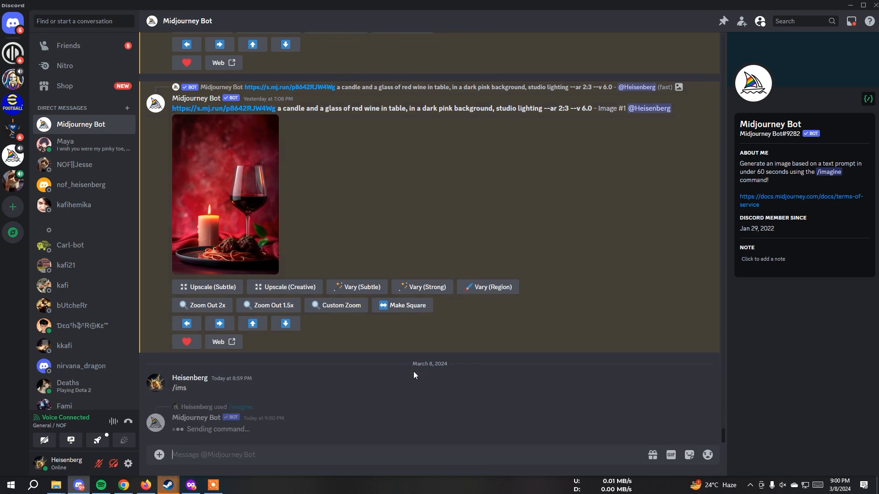
Step: Switch back to the Midjourney website in Chrome and open the Create page
click(130, 488)
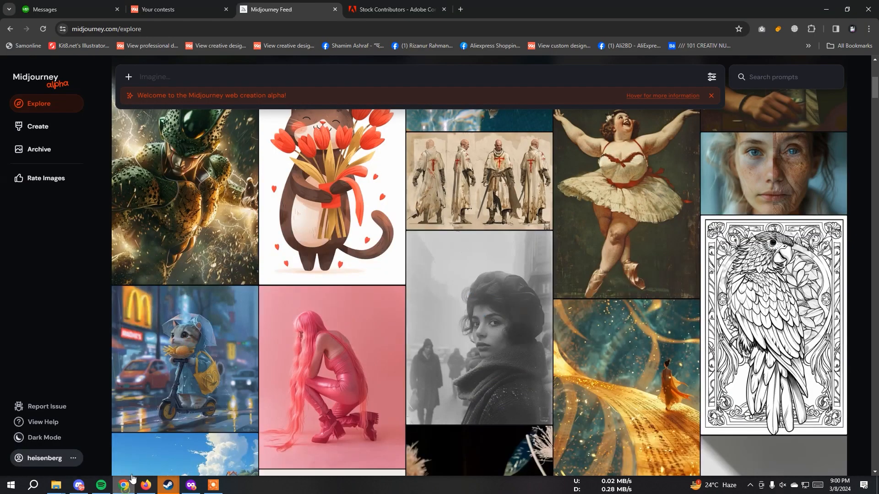
click(46, 127)
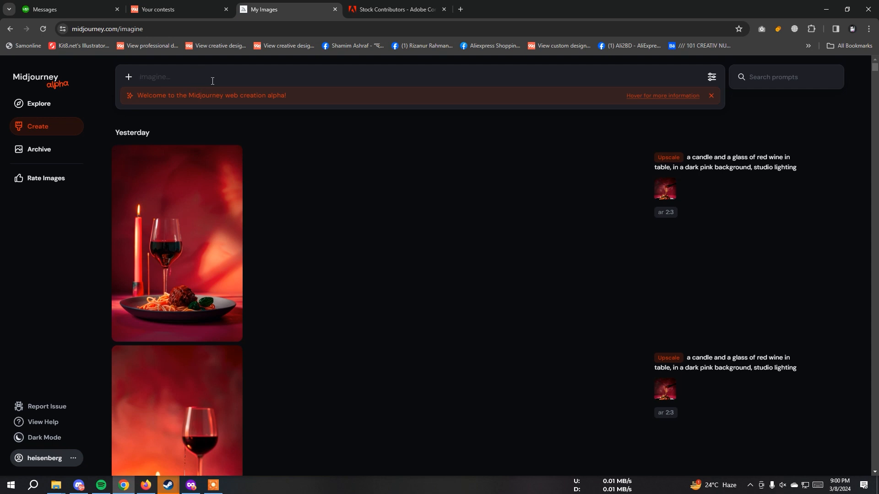
Step: Review the image size, aesthetics, model version and speed options in the Create page's generation settings, and close them
click(711, 78)
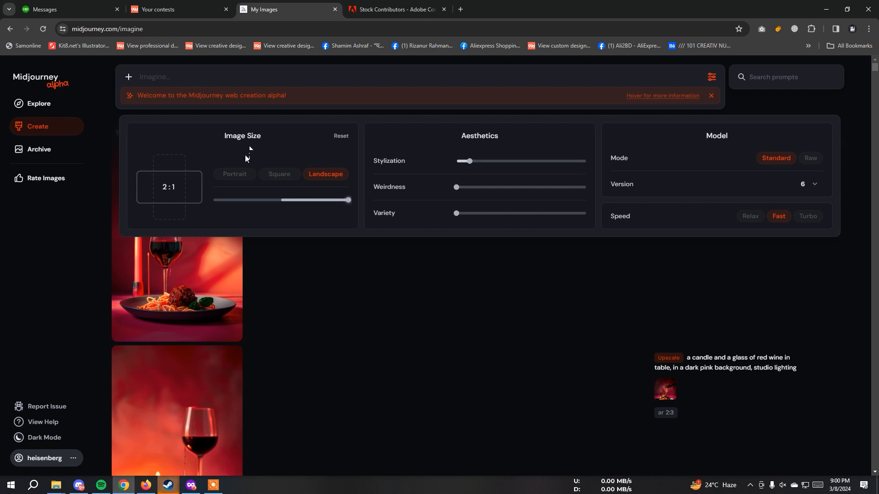
mouse_move(350, 204)
mouse_down()
mouse_move(178, 201)
mouse_move(347, 204)
mouse_up()
click(807, 187)
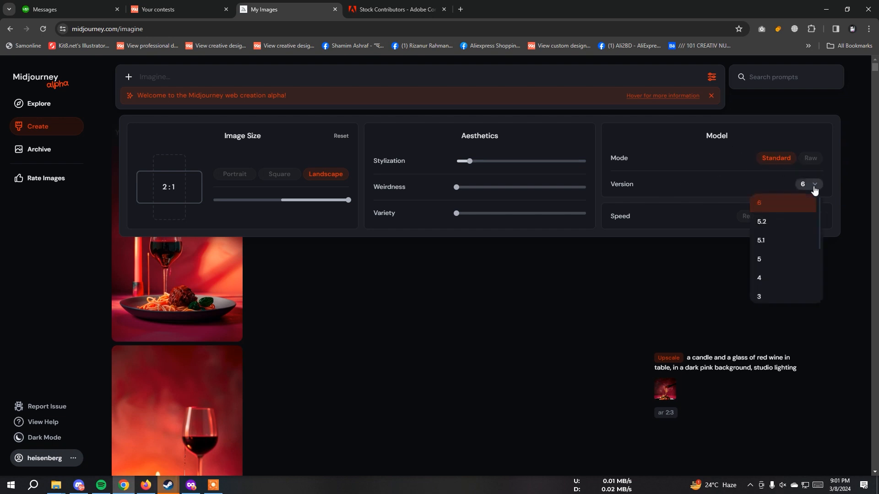
scroll(785, 266, down, 3)
scroll(783, 277, up, 5)
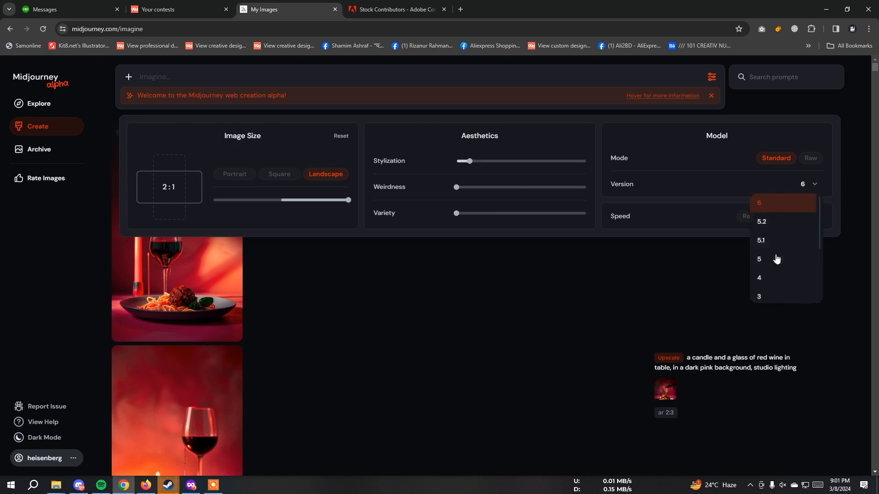
scroll(775, 251, down, 2)
click(813, 188)
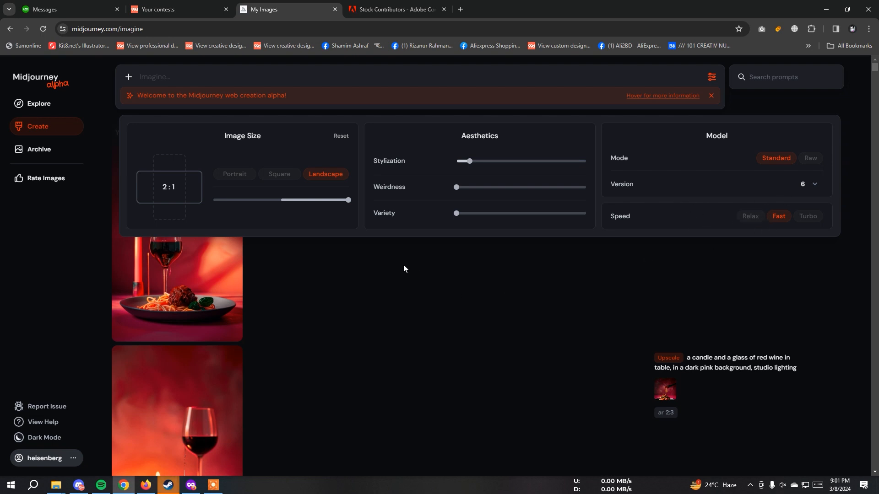
click(64, 260)
Step: Switch to Discord and run the /settings command in the Midjourney Bot chat
click(79, 486)
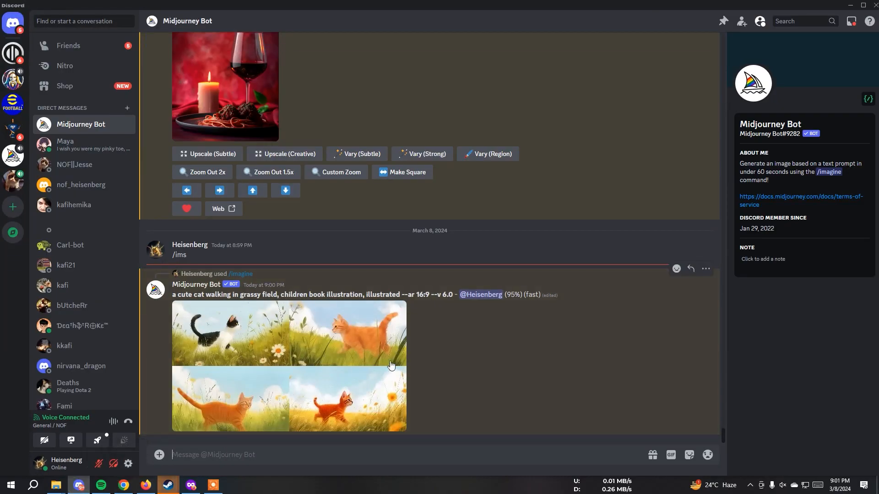
click(229, 456)
text(/)
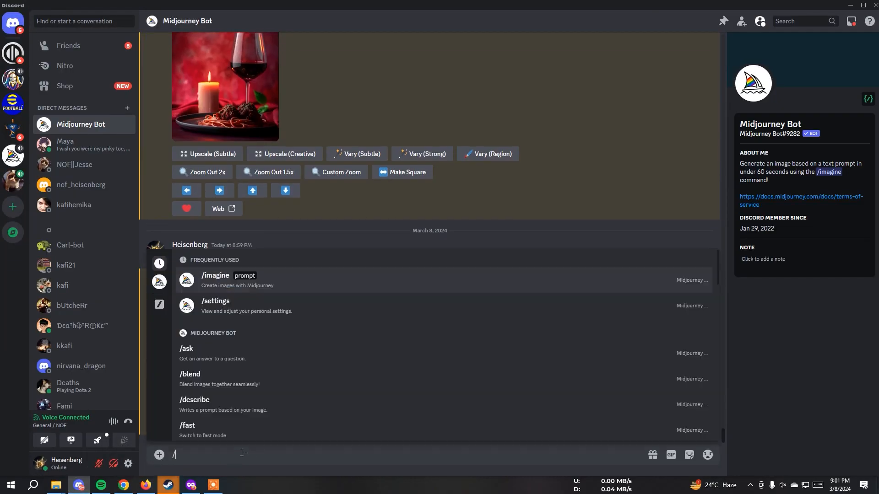
text(settin)
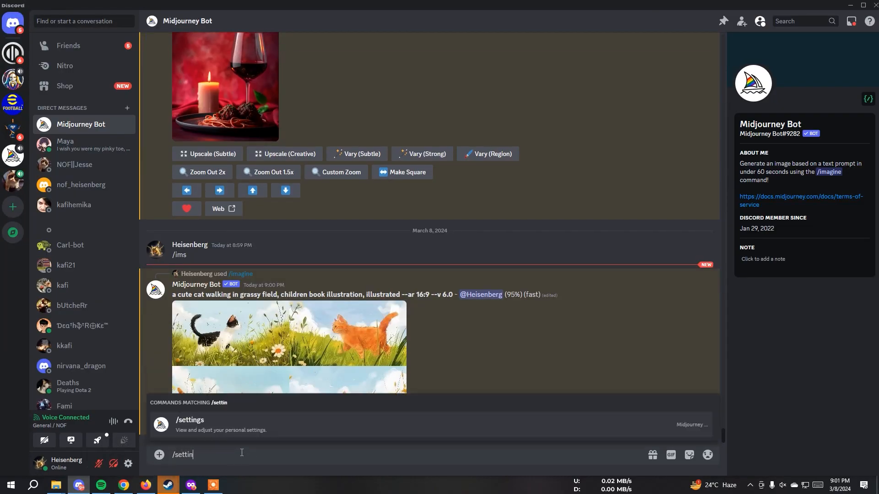
click(232, 428)
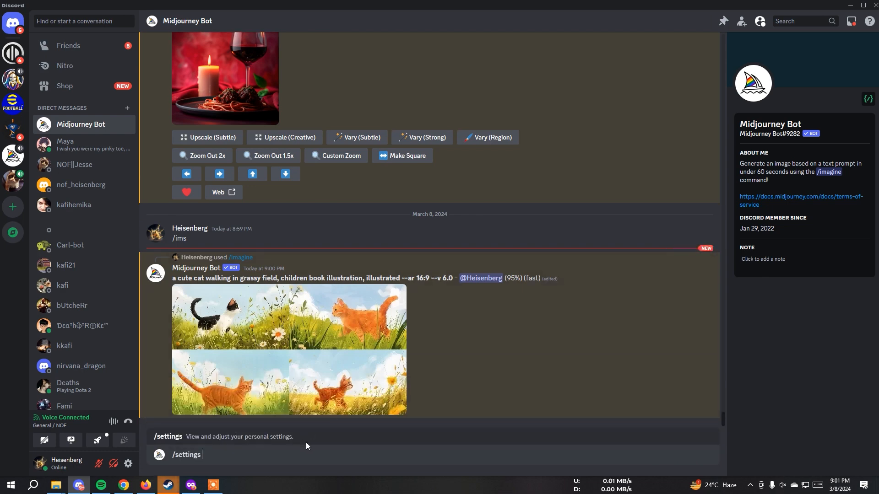
key(Return)
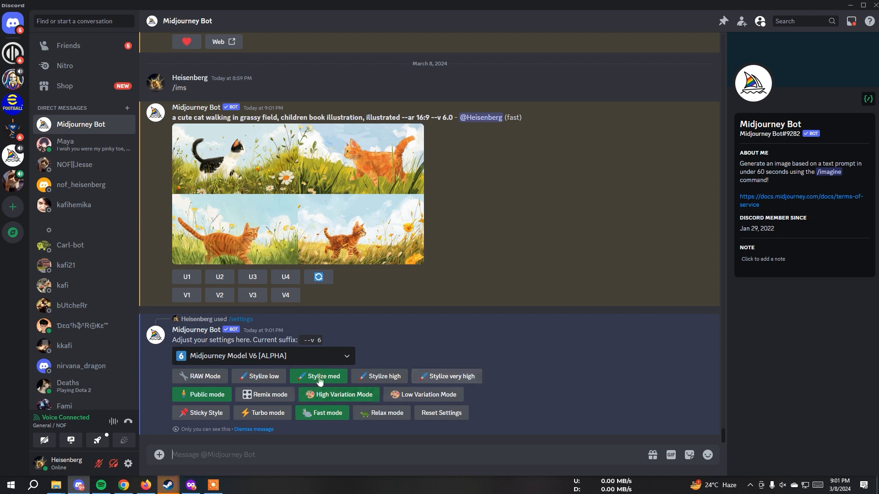
Step: Check the generation settings on the Midjourney website in Chrome, and dismiss the bot's settings message back in Discord
click(123, 486)
click(712, 79)
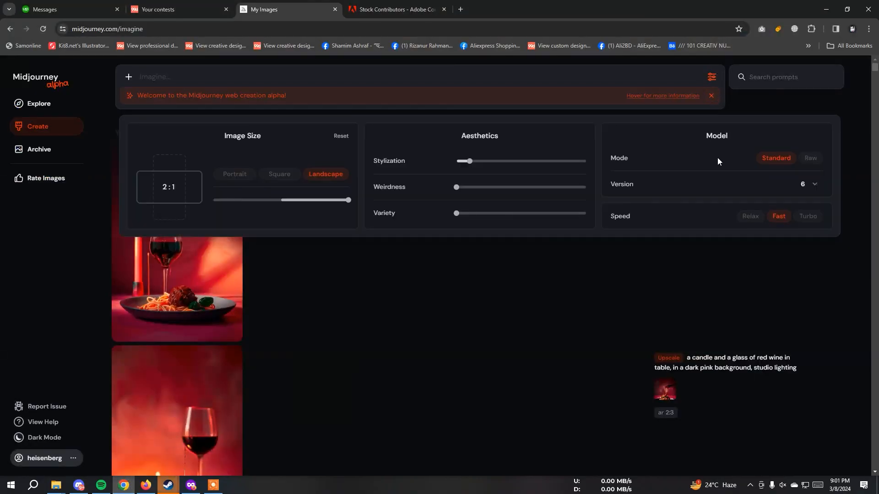
click(711, 77)
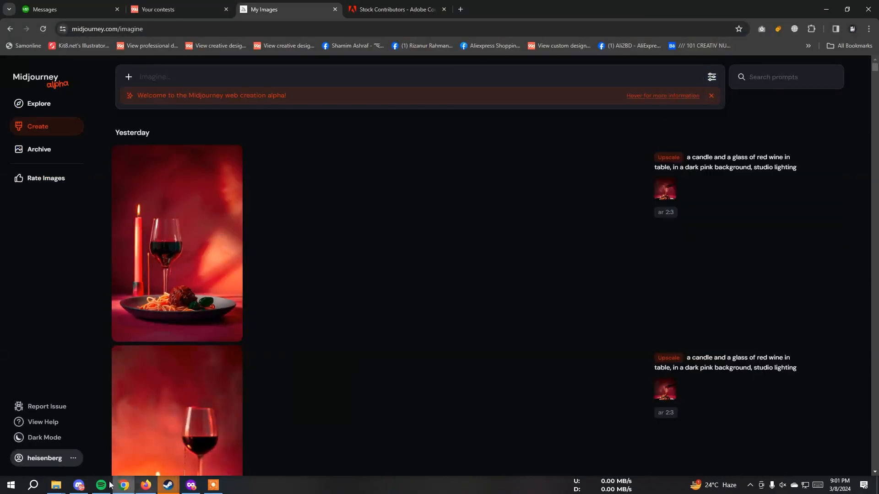
click(79, 485)
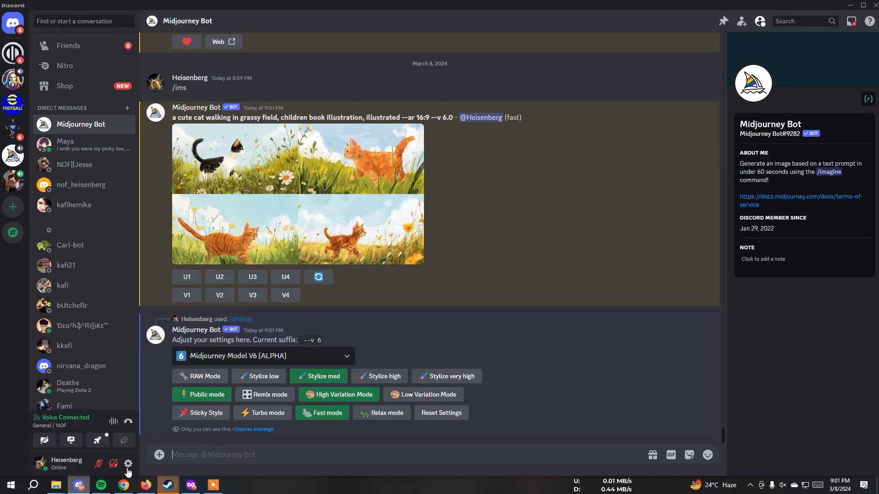
click(251, 429)
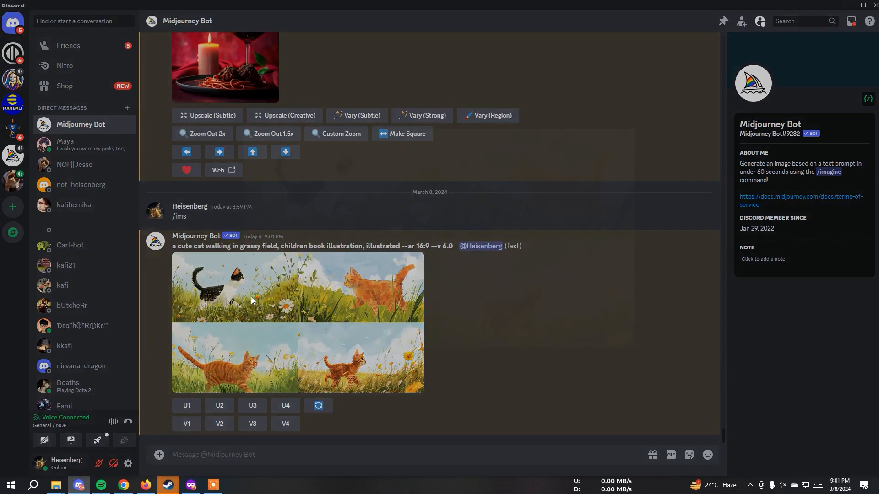
Step: Inspect the cat image grid enlarged and upscale all four images with U1 through U4
click(251, 301)
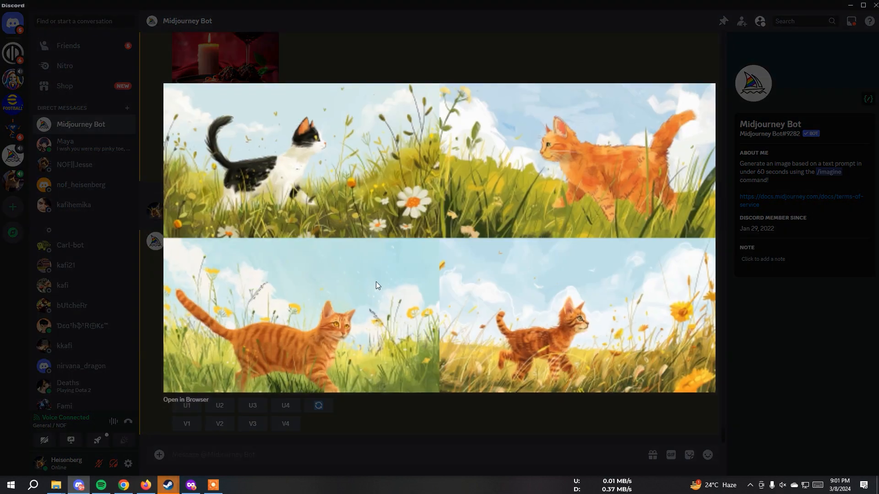
click(567, 407)
click(186, 405)
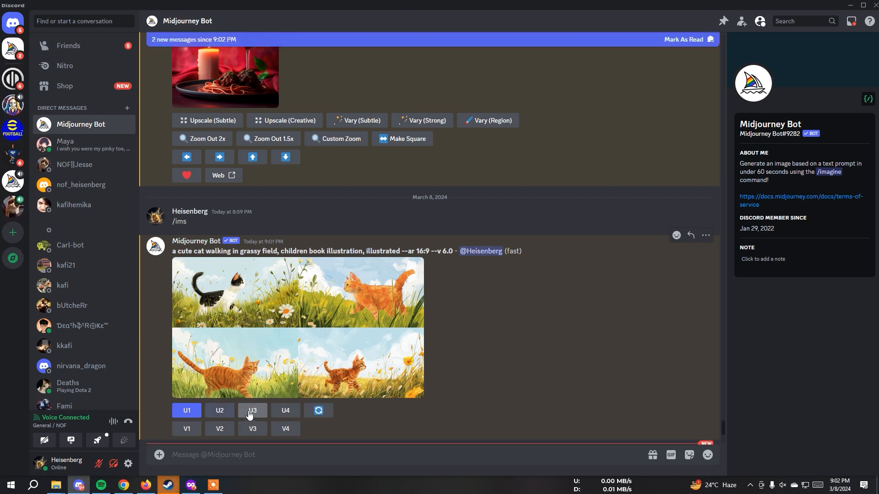
click(284, 415)
Step: View the upscaled black-and-white cat image enlarged and compare it with the original grid
scroll(461, 385, down, 5)
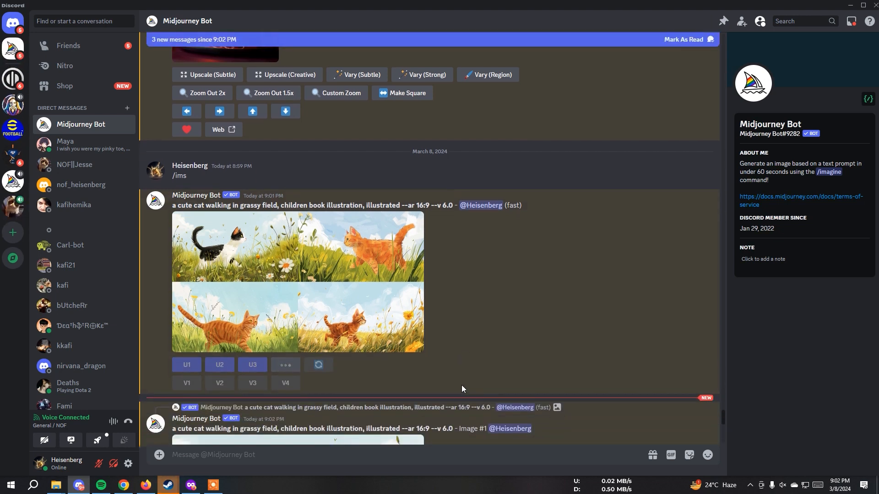
click(339, 305)
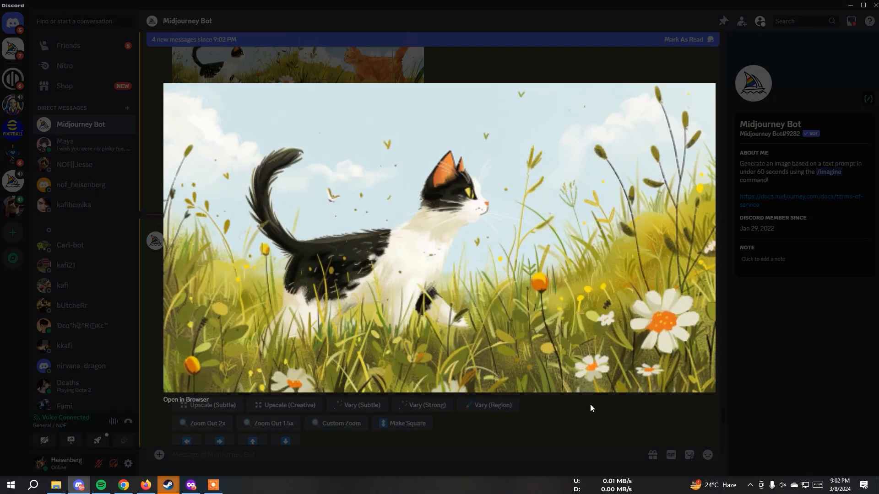
click(589, 415)
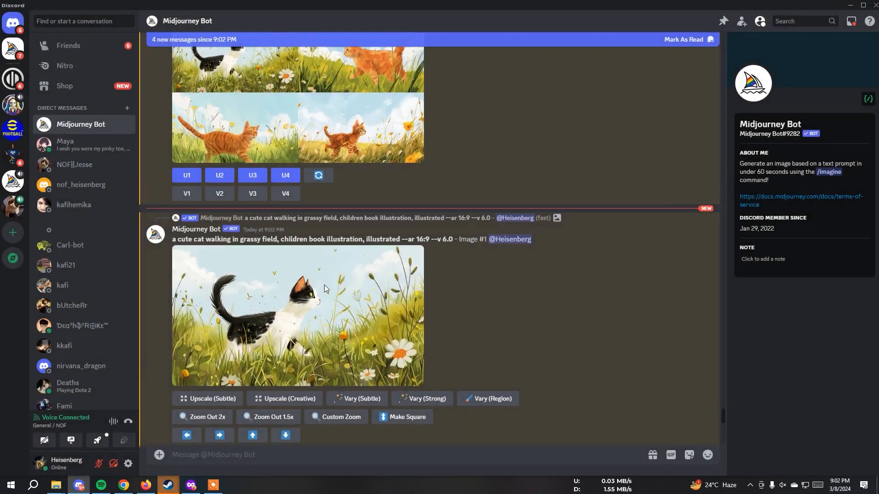
scroll(348, 293, down, 3)
scroll(471, 252, up, 8)
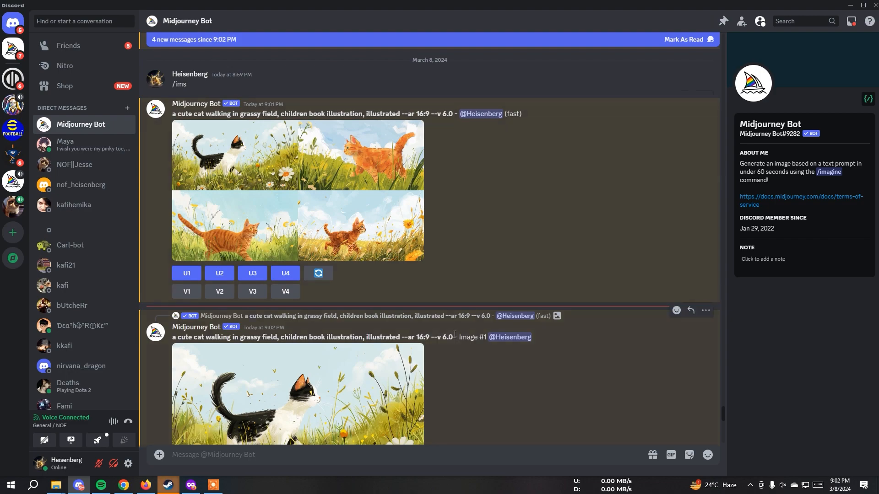
scroll(473, 322, down, 10)
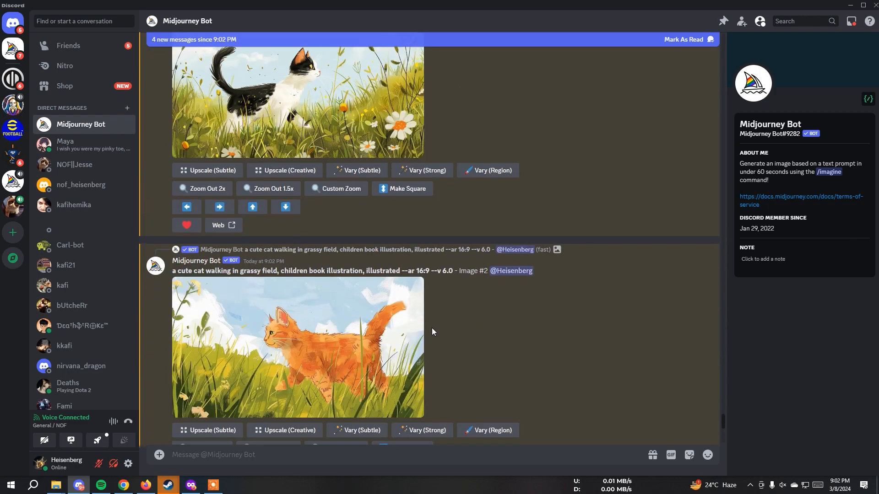
Step: View the upscaled cat images #3 and #4 enlarged, returning to the chat
scroll(432, 328, down, 5)
click(350, 194)
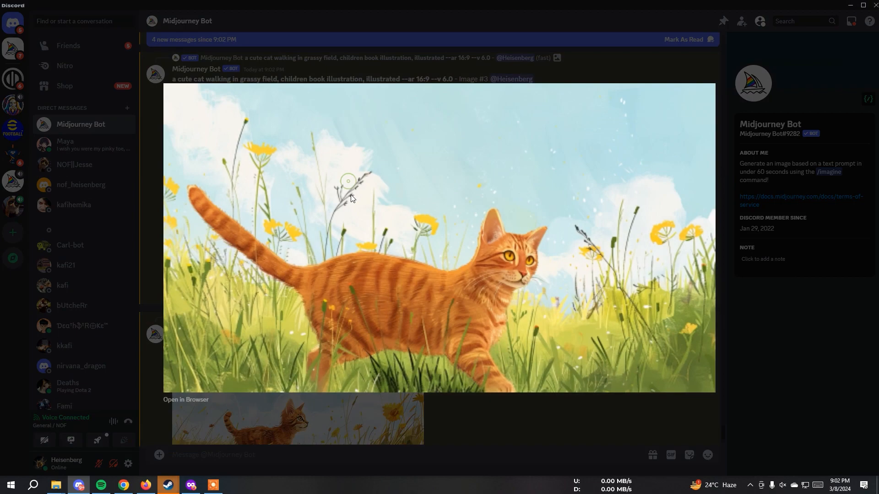
click(538, 395)
scroll(468, 323, down, 3)
click(339, 294)
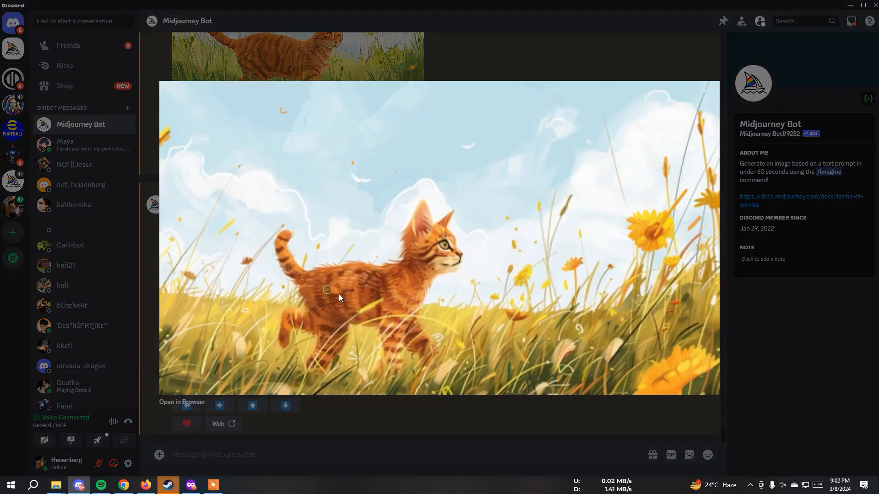
click(554, 410)
scroll(429, 336, down, 2)
scroll(433, 331, up, 2)
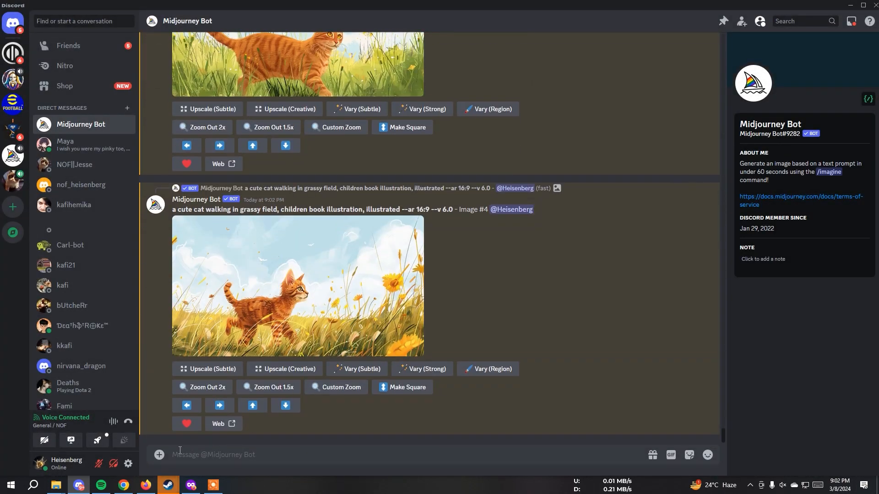
Step: Switch to Chrome and enter the prompt "a blue eyed beautiful blond woman standing in rain, portrait shot, very detailed, new york city background"
click(124, 485)
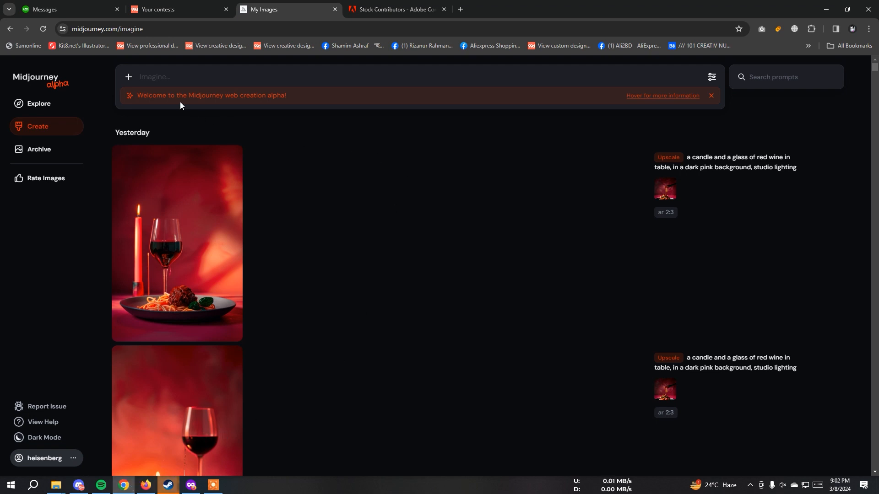
click(176, 78)
text(eyed beautiful woman standing in)
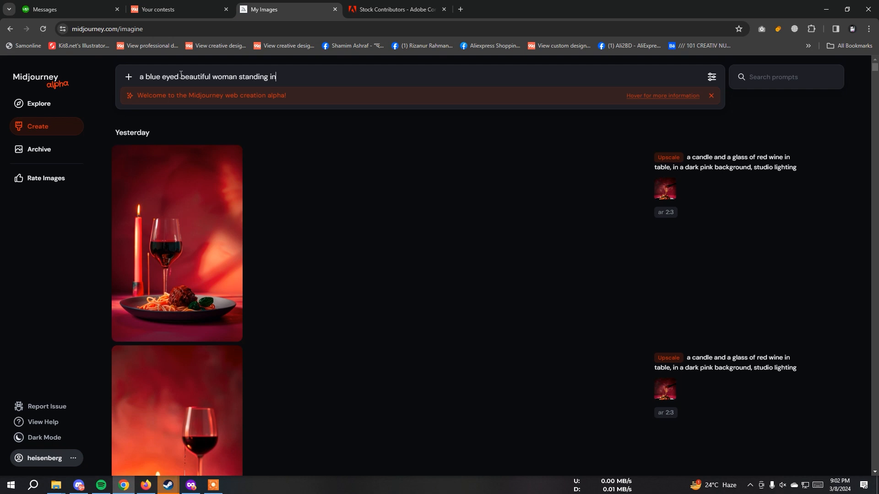
text( rain, portrait shot, very detailed, new tor)
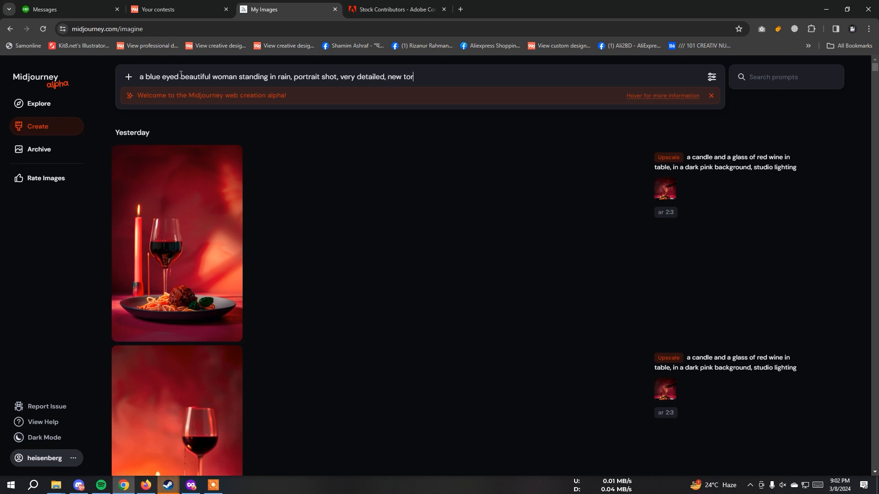
key(BackSpace)
key(BackSpace)
key(BackSpace)
text(york c)
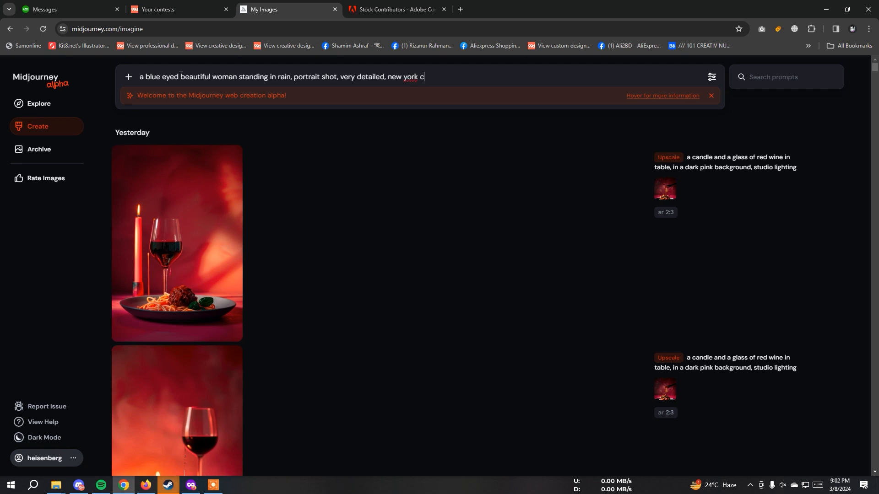
text(ity background)
click(215, 81)
text(blond)
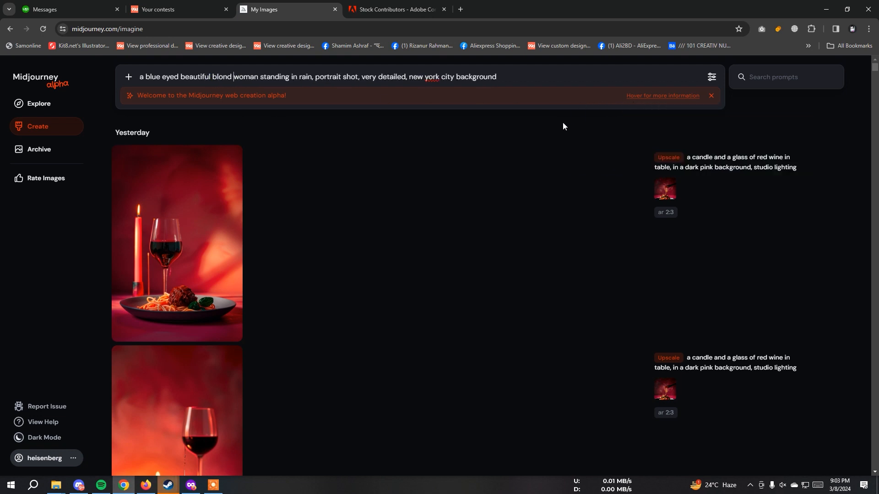
Step: Check the generation settings and submit the prompt with the 2:1 landscape size
click(712, 78)
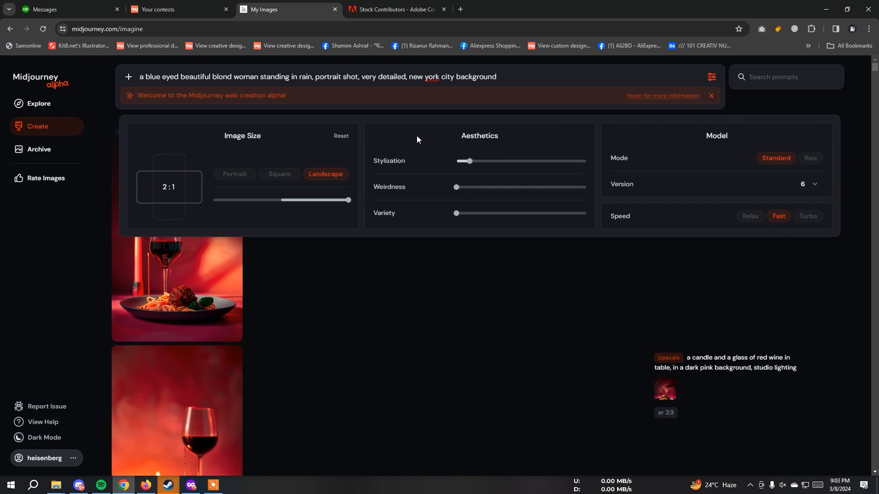
click(544, 273)
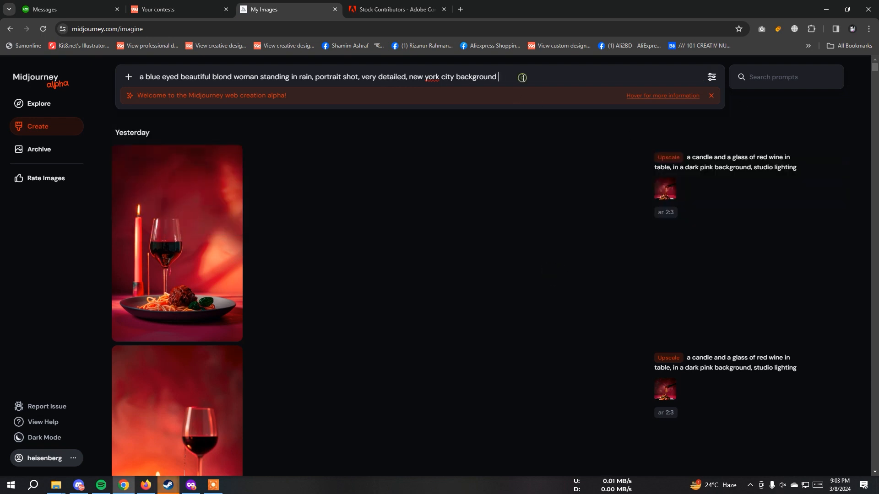
key(Return)
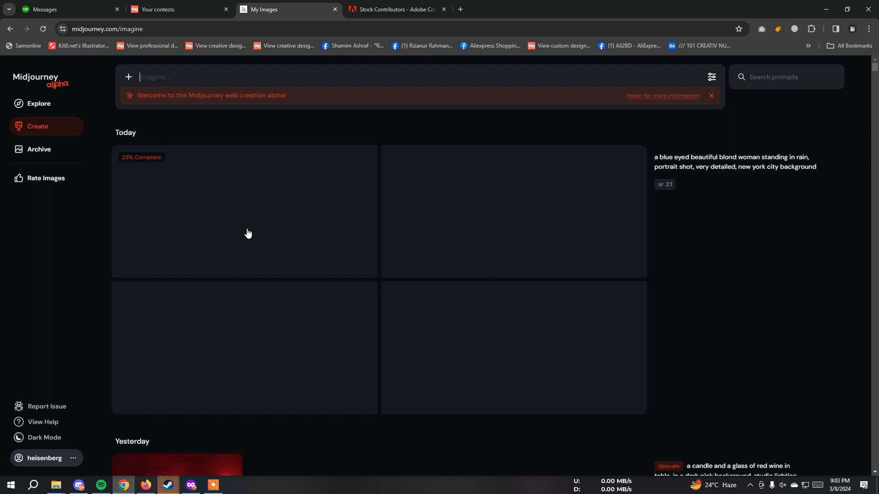
Step: Switch to Discord to look through the upscaled cat images again, and return to the generating images in Chrome
click(79, 485)
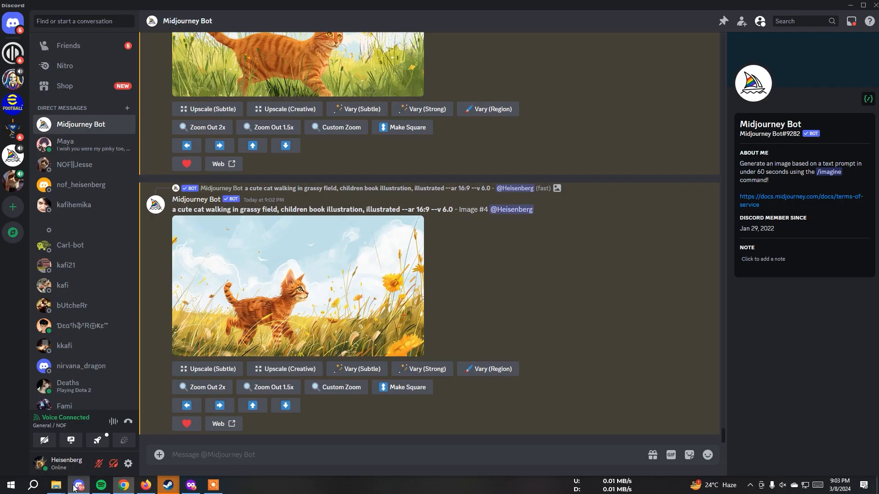
scroll(384, 273, down, 2)
scroll(384, 273, up, 10)
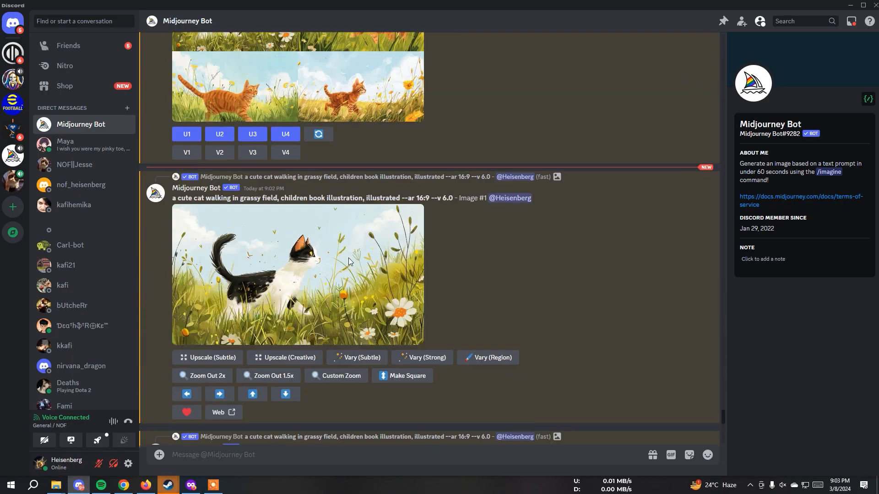
scroll(382, 312, down, 10)
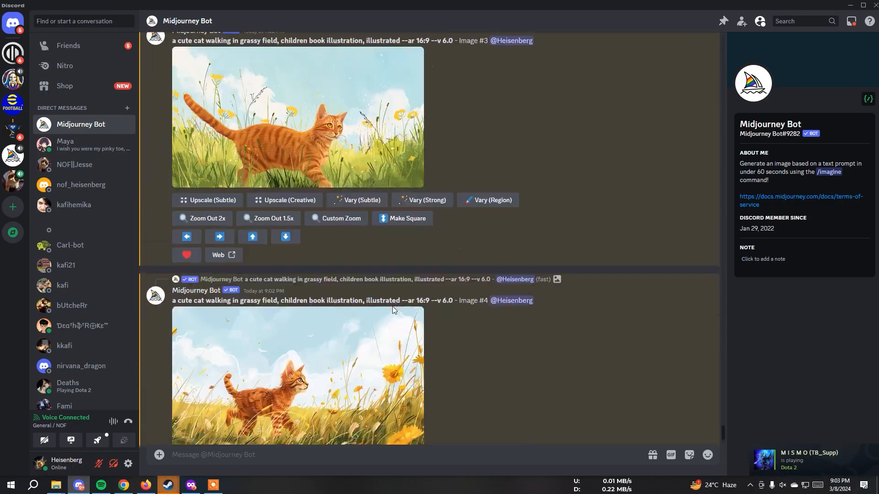
click(142, 487)
click(123, 486)
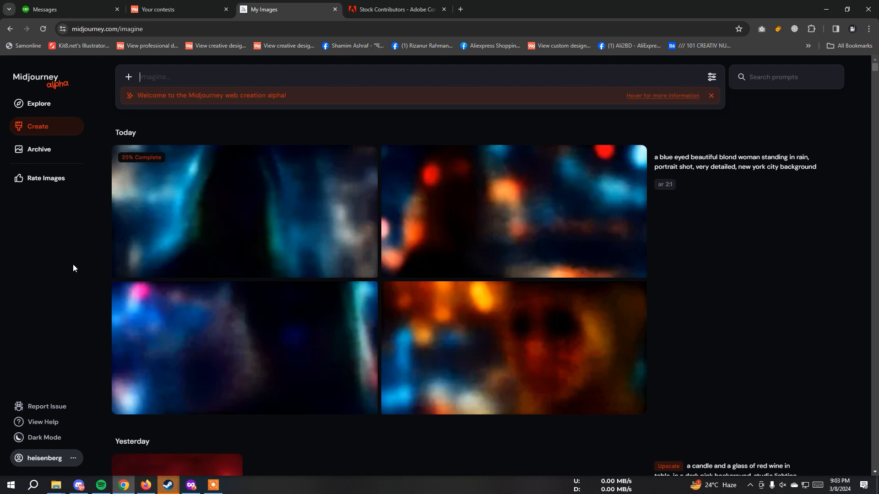
Step: Browse the community images on the Explore page and open the dark bedroom image with the city window view
scroll(564, 310, down, 5)
scroll(565, 312, up, 5)
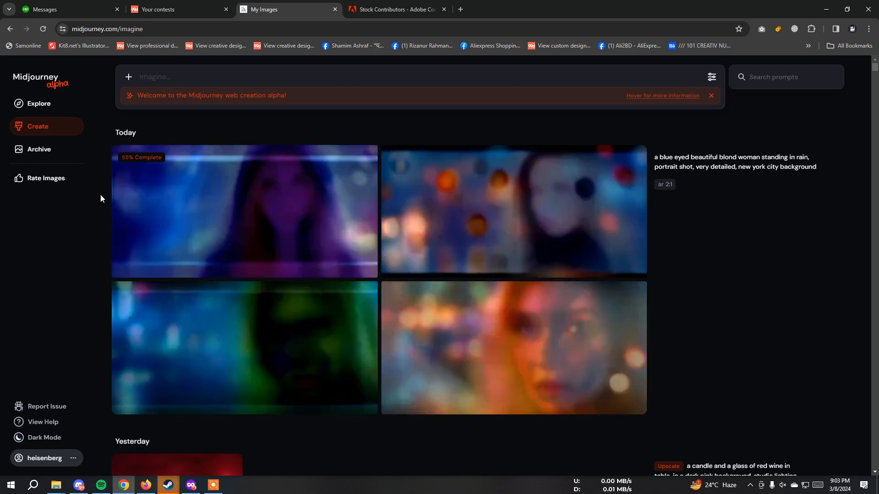
click(46, 107)
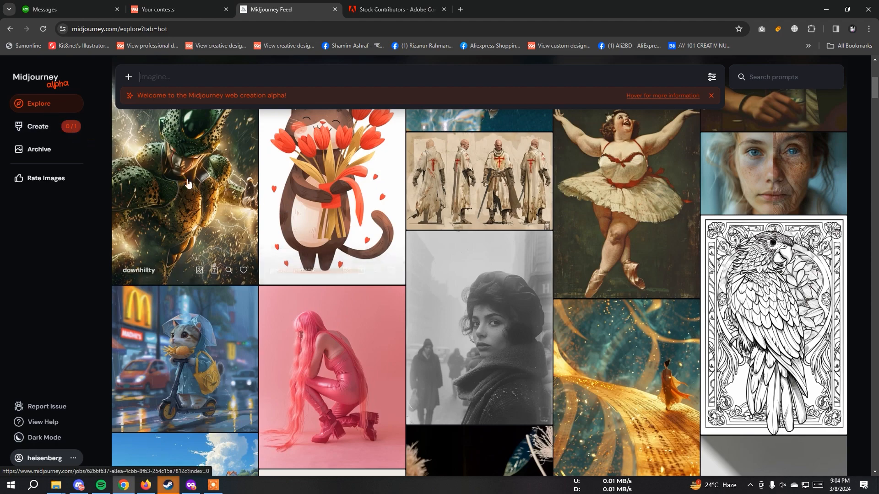
scroll(396, 230, down, 5)
scroll(396, 231, down, 10)
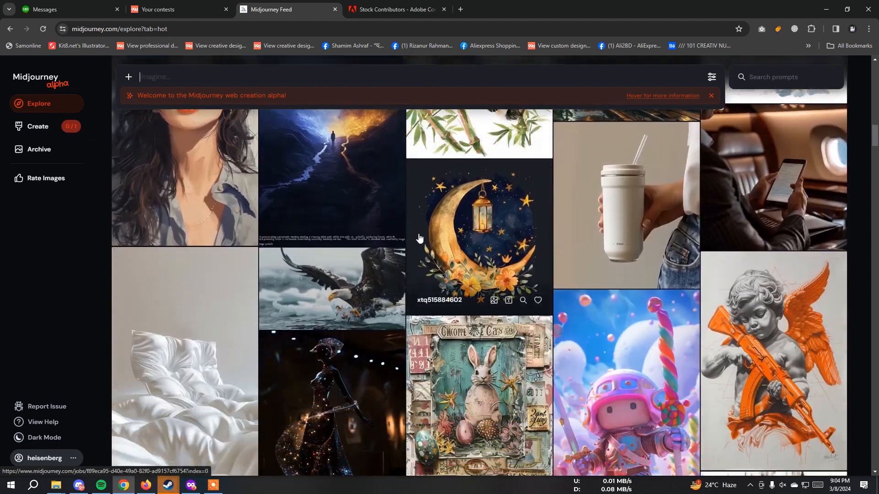
scroll(418, 237, down, 10)
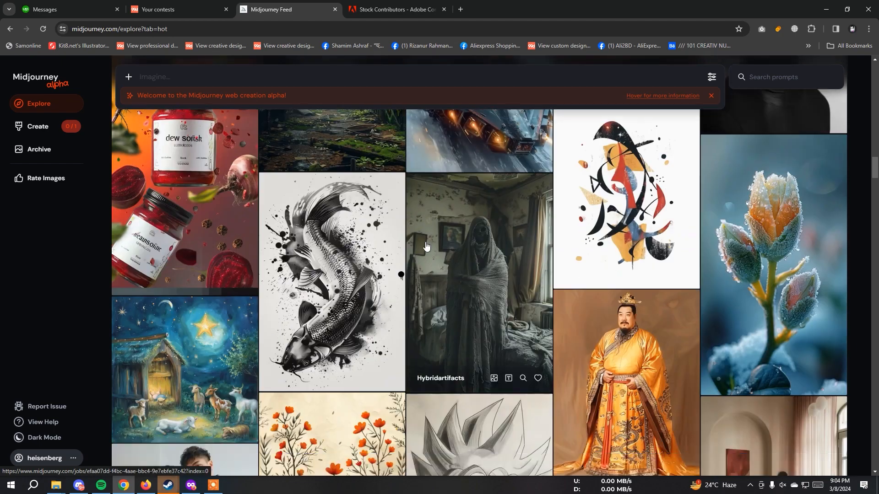
scroll(488, 262, down, 10)
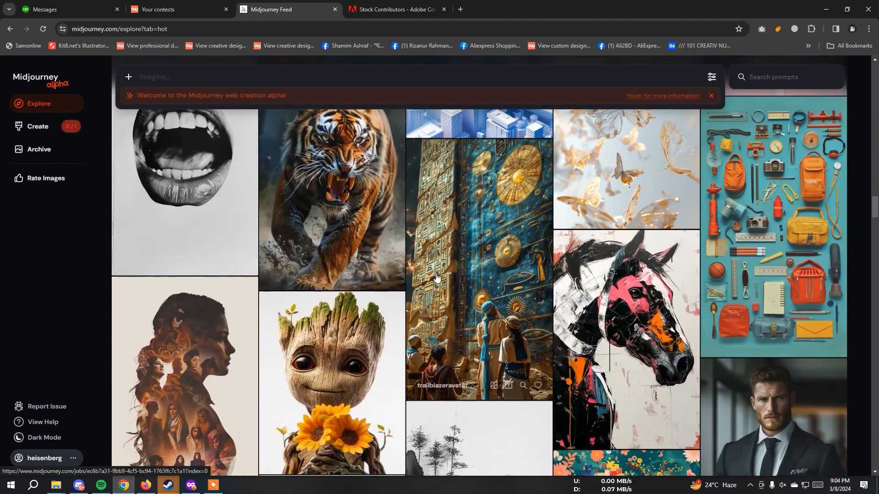
scroll(465, 280, down, 5)
scroll(464, 280, down, 3)
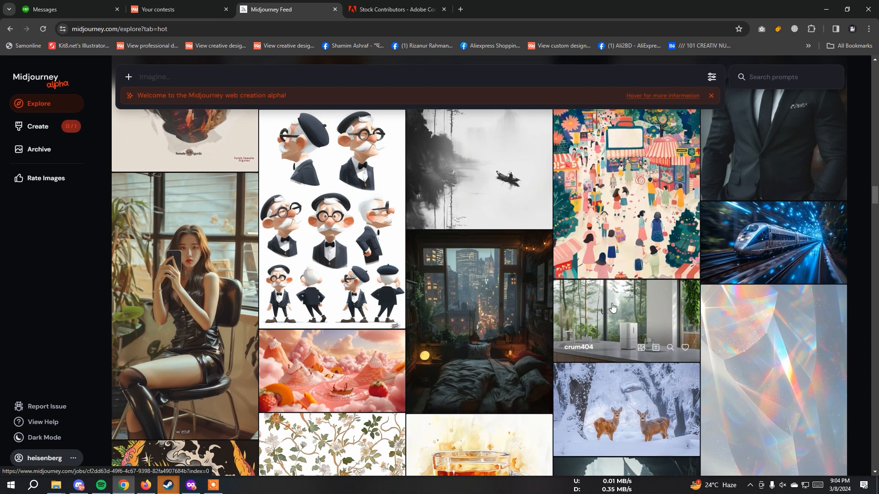
click(462, 282)
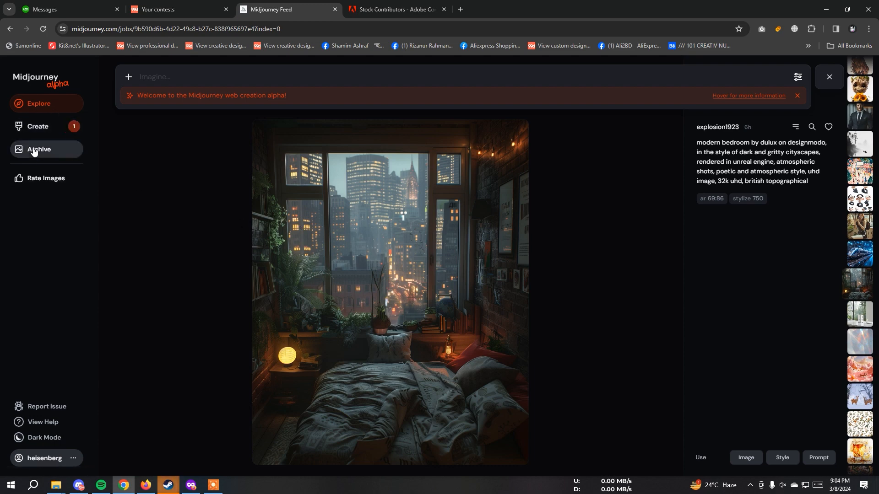
Step: Return to the Create page and view the first portrait, the hooded woman in the rain, enlarged
click(36, 126)
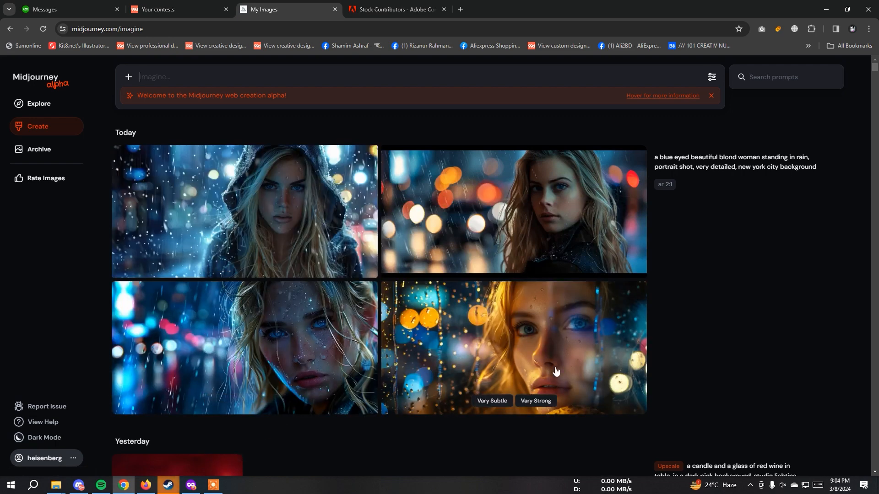
click(266, 208)
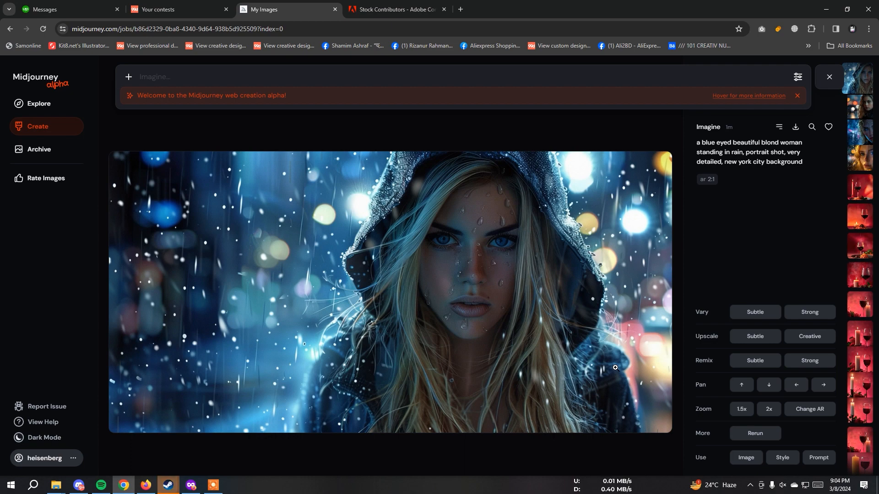
click(830, 78)
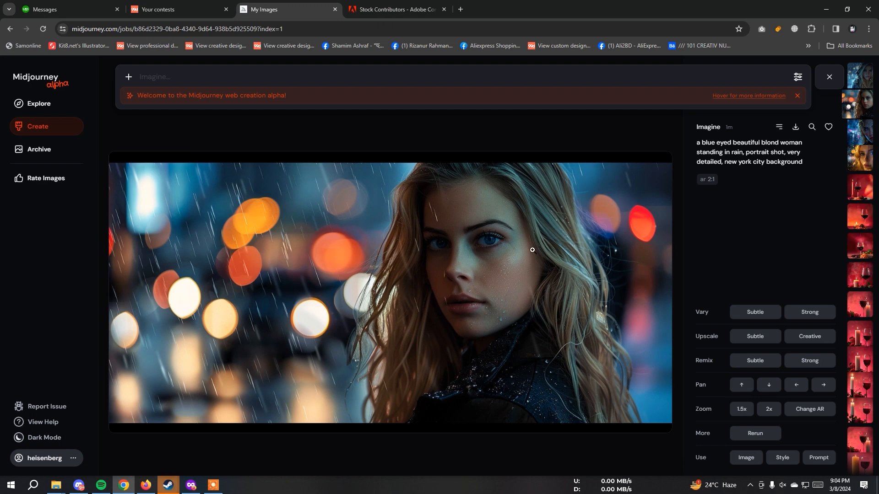
Step: Open the second rain portrait in a separate browser tab, inspect it at full size, and close that tab
right_click(483, 183)
click(508, 189)
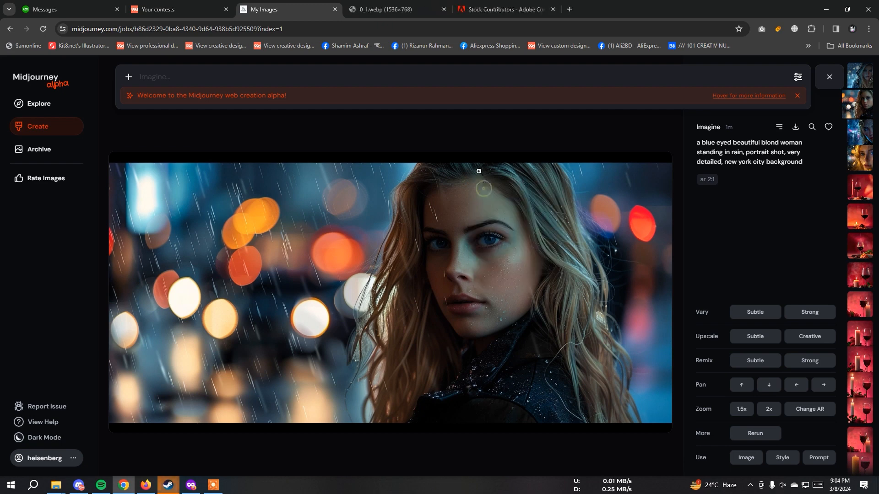
click(381, 7)
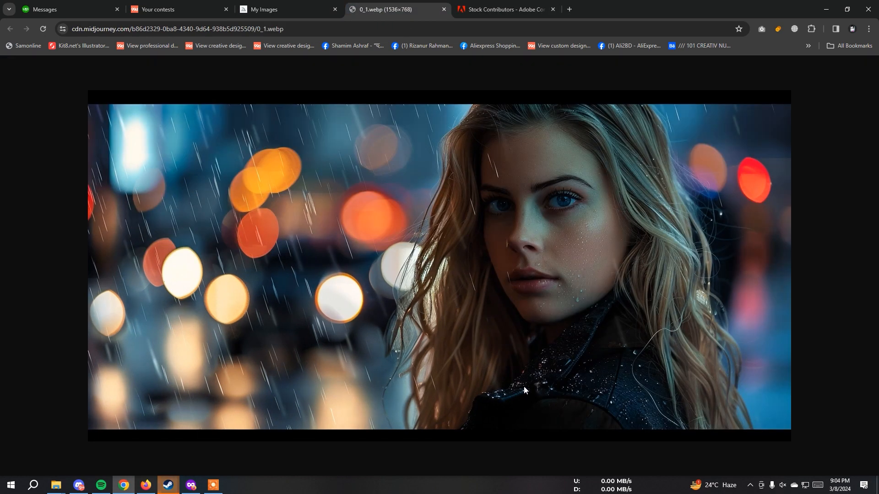
click(443, 9)
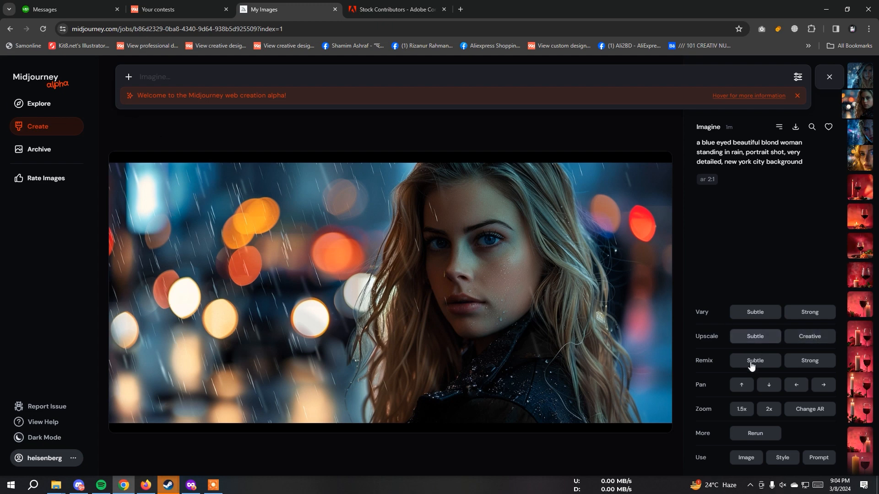
Step: View the third rain portrait enlarged and return to the grid of created images
key(Right)
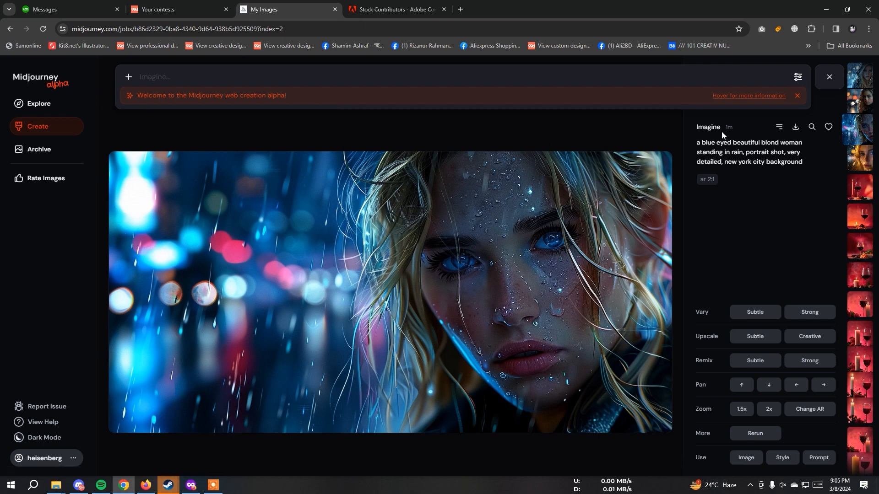
mouse_move(799, 97)
click(828, 77)
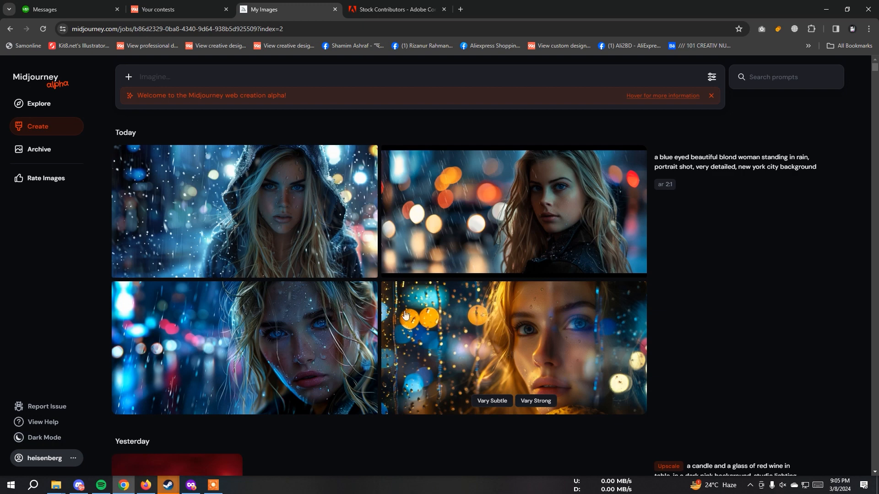
Step: Enter the prompt "a mythical guy fighting with a dragon in the sea, stormy weather, dark night and lightning in the sky, greek story"
click(158, 74)
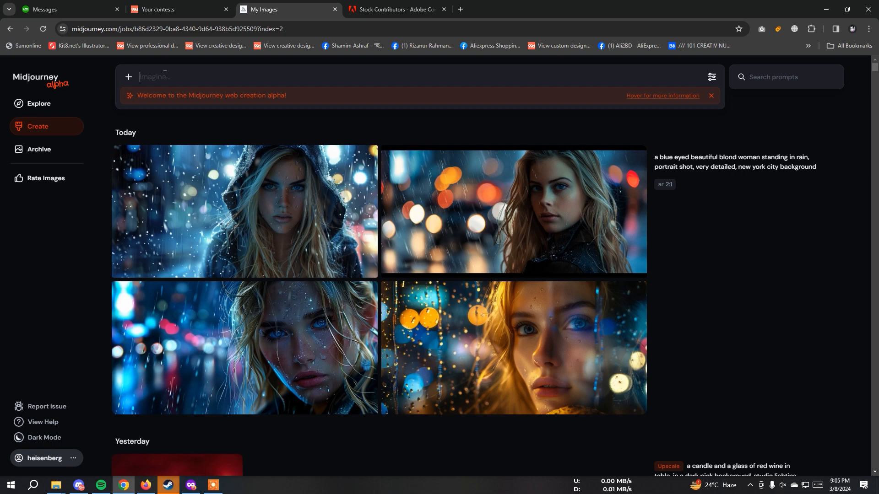
text(a mythi)
key(BackSpace)
text(ical gu)
key(BackSpace)
key(BackSpace)
key(BackSpace)
text(hting with a dr)
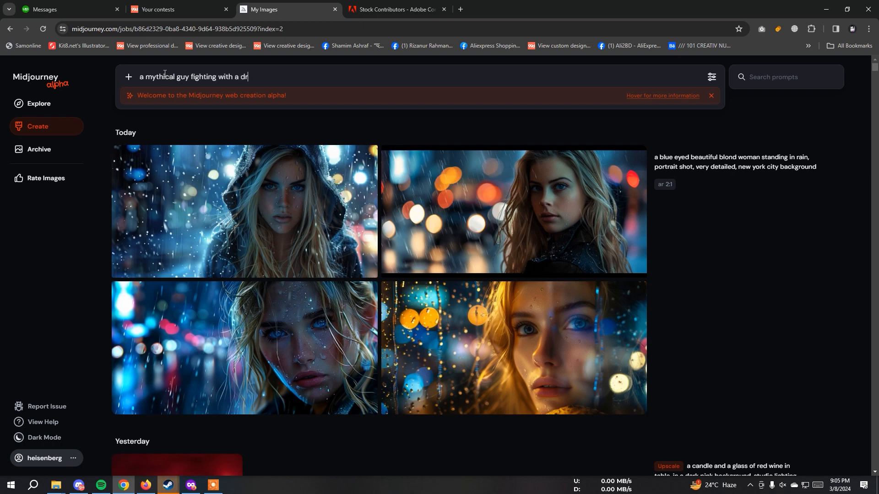
text(agon in the se)
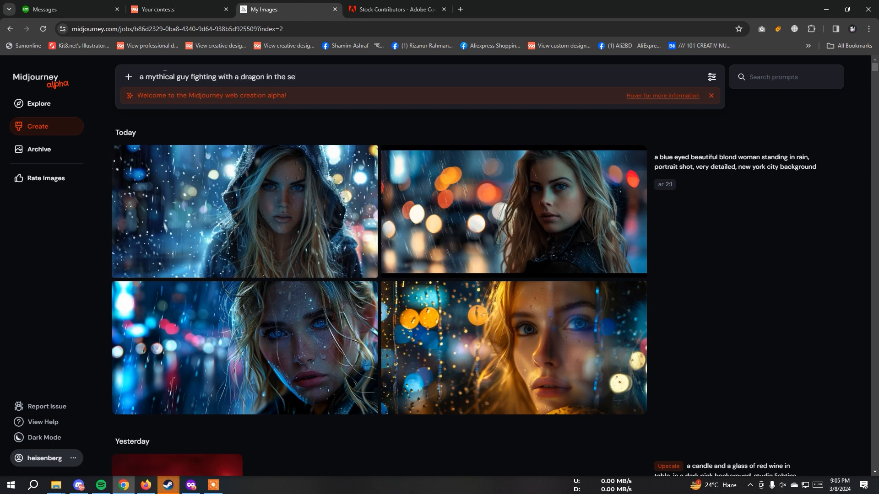
text(a, stormy weather)
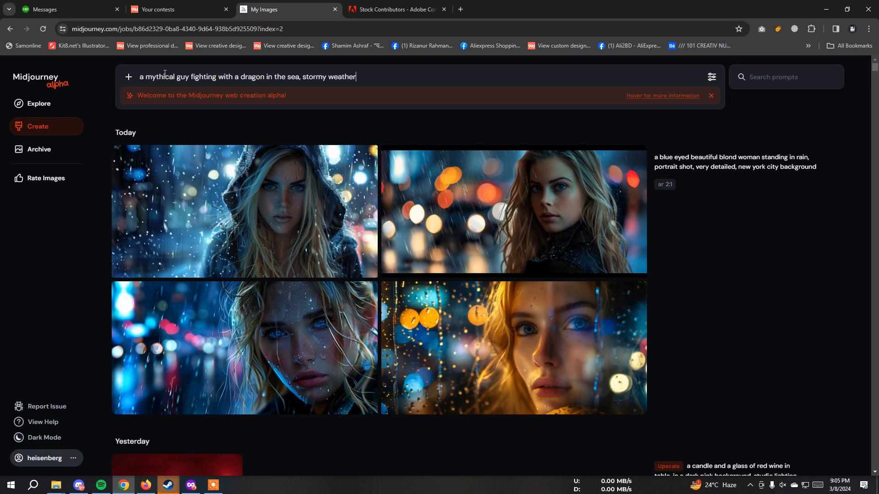
text(, dark night and ligh)
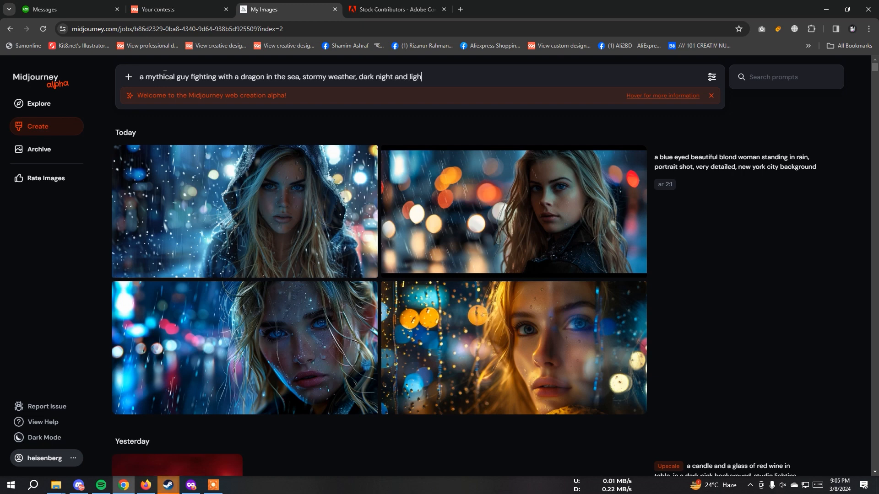
text(tning in the sky, greek story)
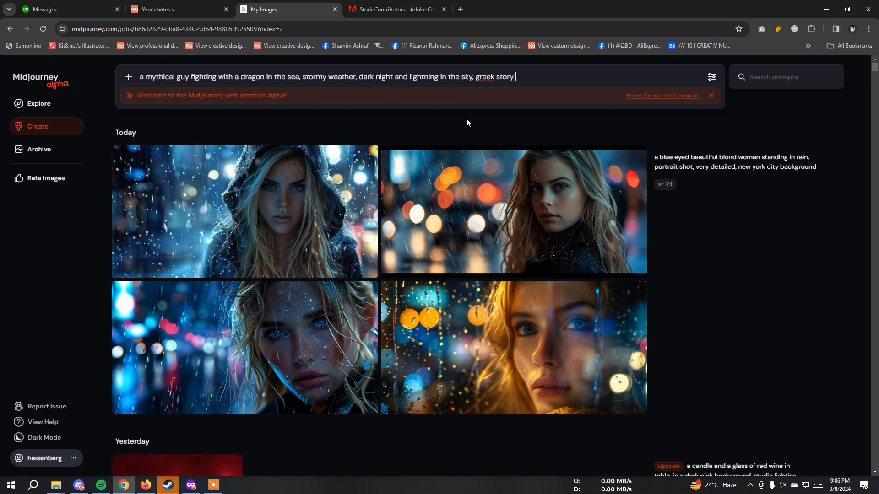
Step: Set the stylization to 300 in the generation settings and submit the prompt
click(713, 78)
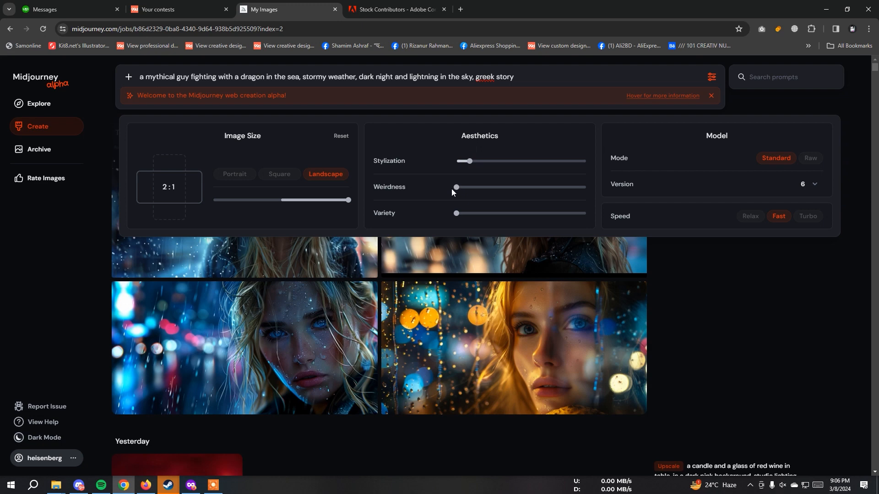
mouse_move(469, 162)
drag(469, 163, 494, 166)
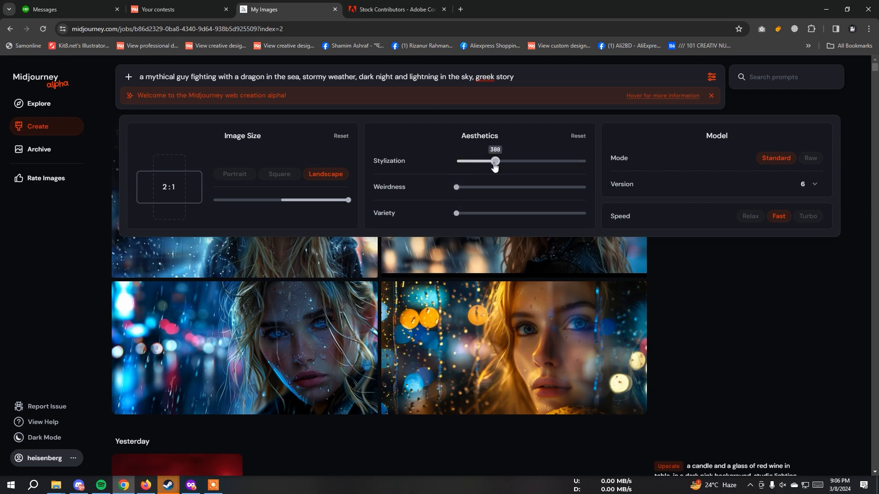
click(704, 280)
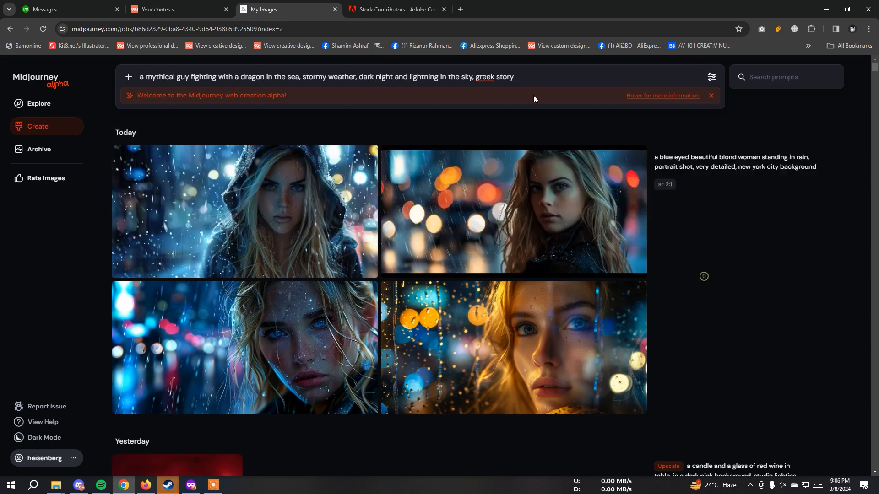
key(Return)
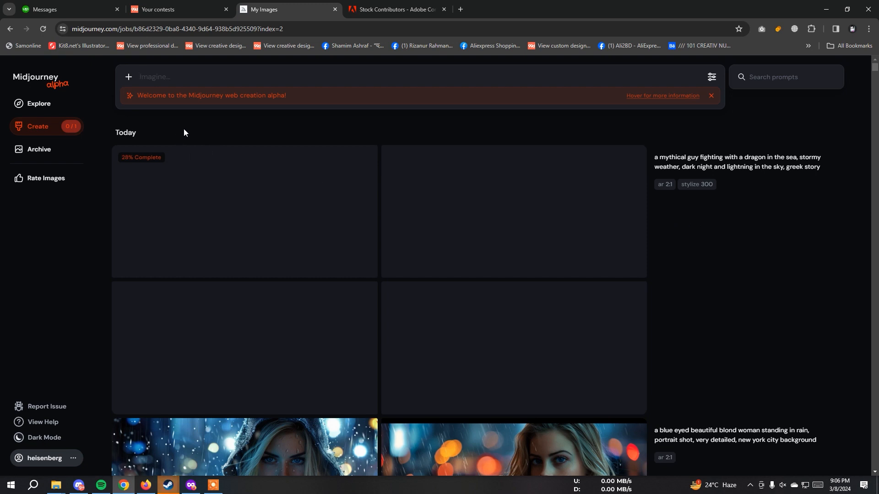
Step: Look at the third rain portrait enlarged again and through the earlier creations below, returning to the newest generation
scroll(359, 286, down, 6)
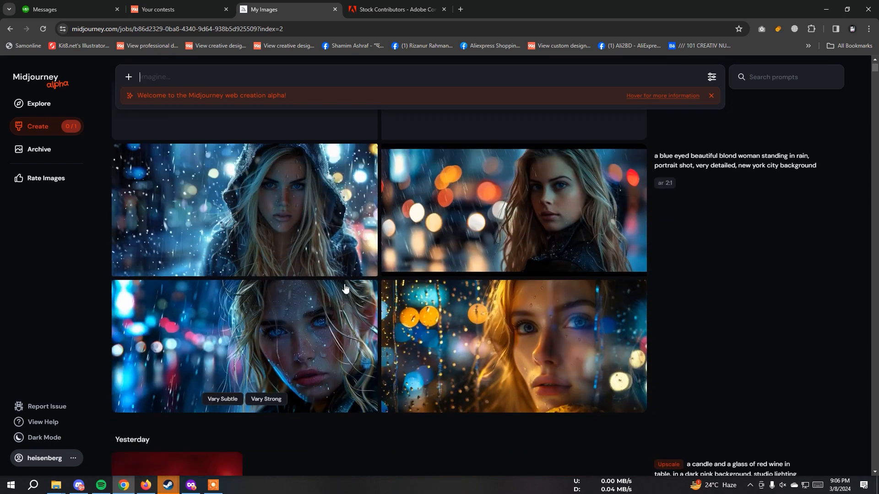
click(268, 334)
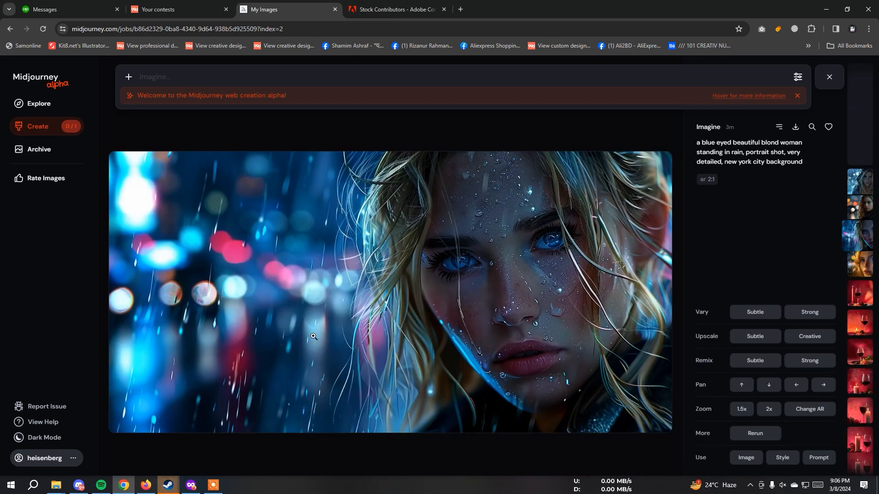
click(837, 77)
scroll(561, 228, down, 5)
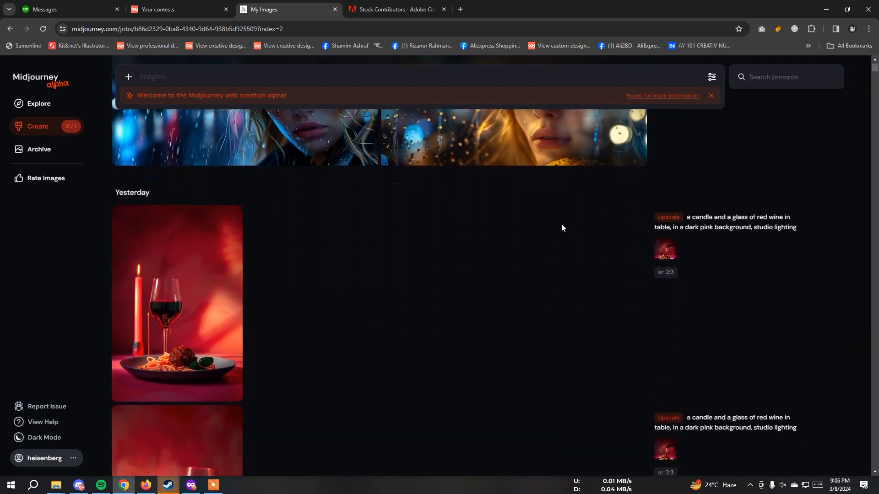
scroll(561, 227, down, 10)
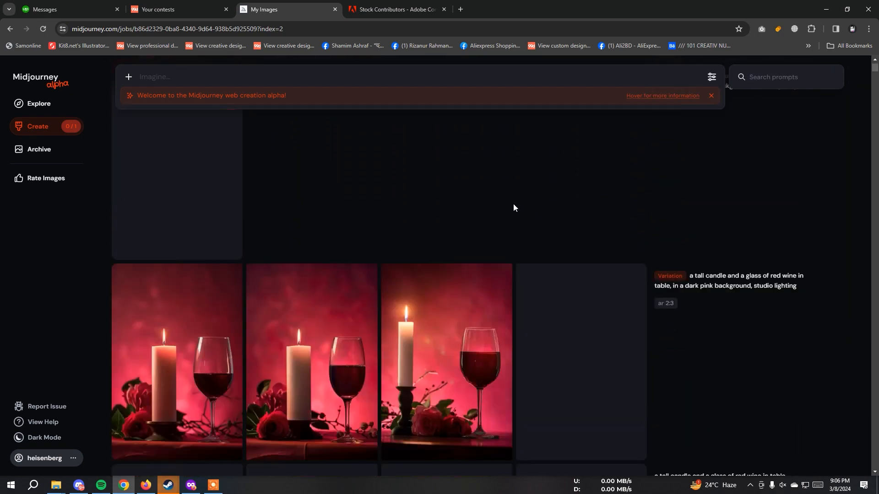
scroll(513, 206, down, 10)
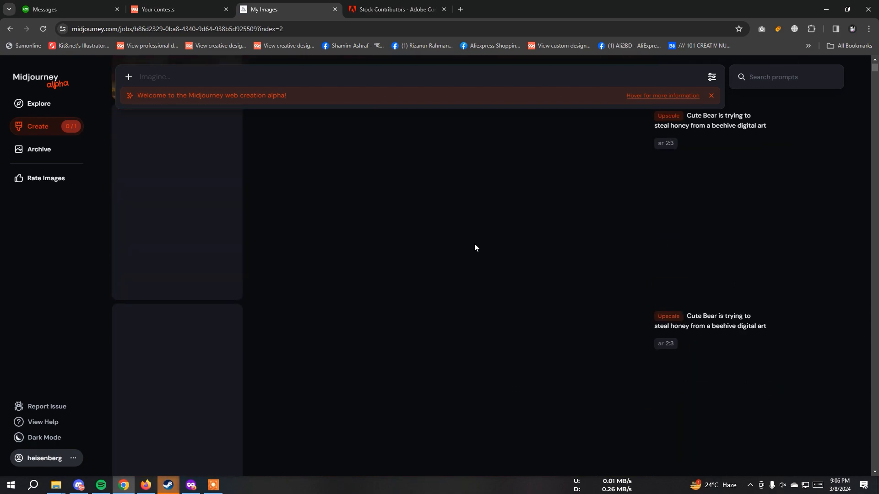
scroll(475, 245, up, 5)
scroll(474, 244, up, 15)
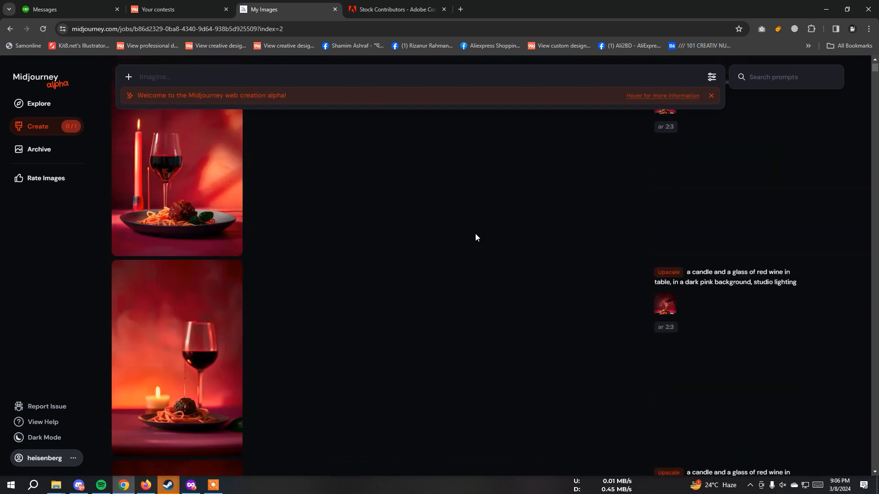
scroll(475, 237, up, 15)
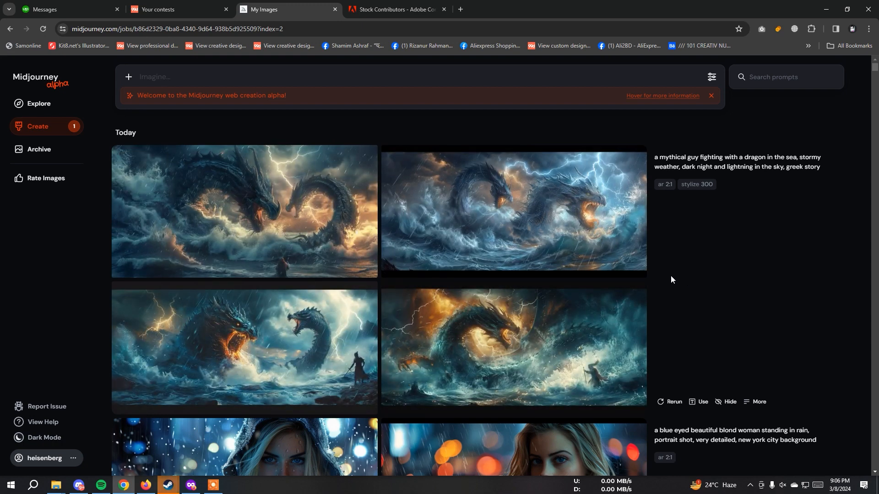
Step: View the third generated sea dragon image enlarged, followed by the second one
mouse_move(486, 267)
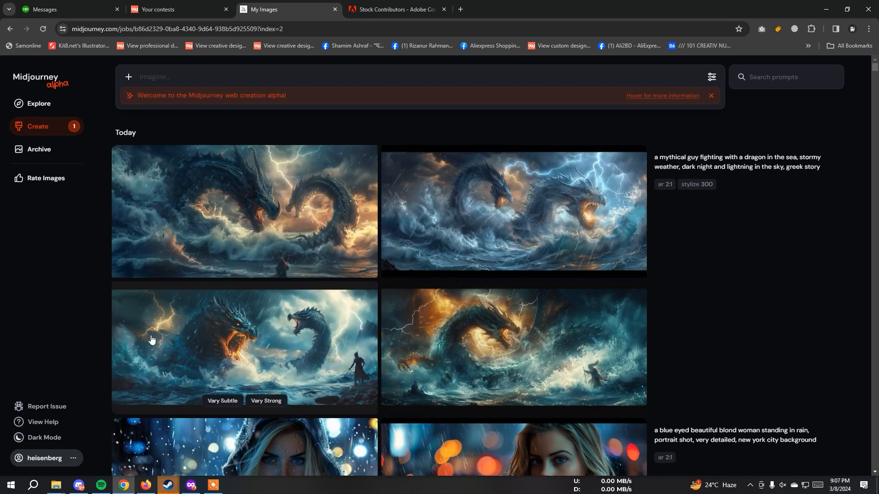
click(281, 325)
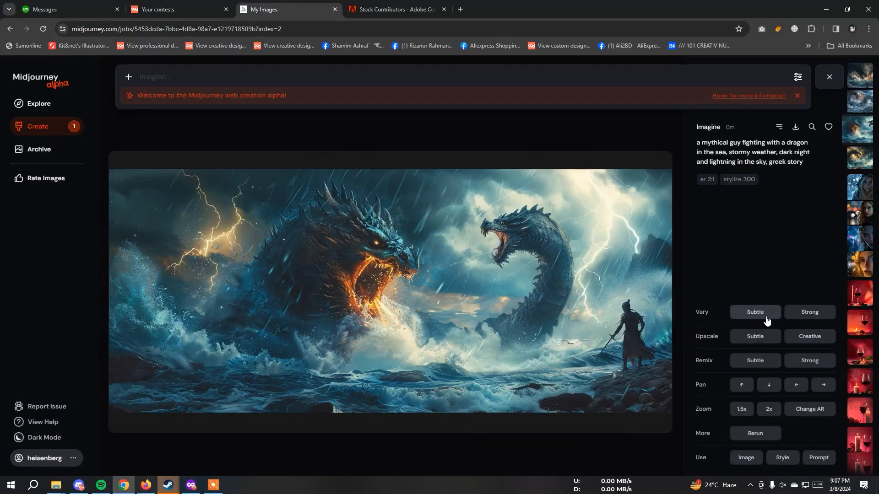
key(Left)
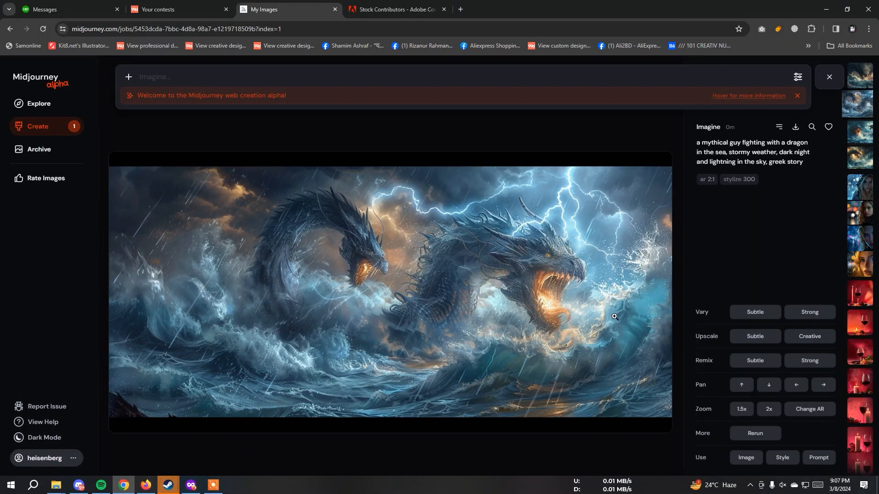
Step: Browse the enlarged sea dragon images forward to the fourth one and back to the second to compare them
key(Right)
key(Right)
key(Right)
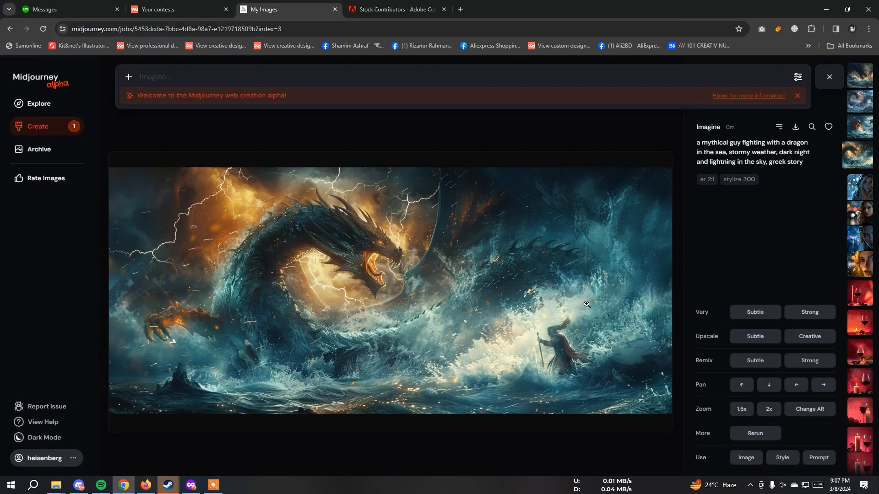
key(Left)
key(Left)
key(Left)
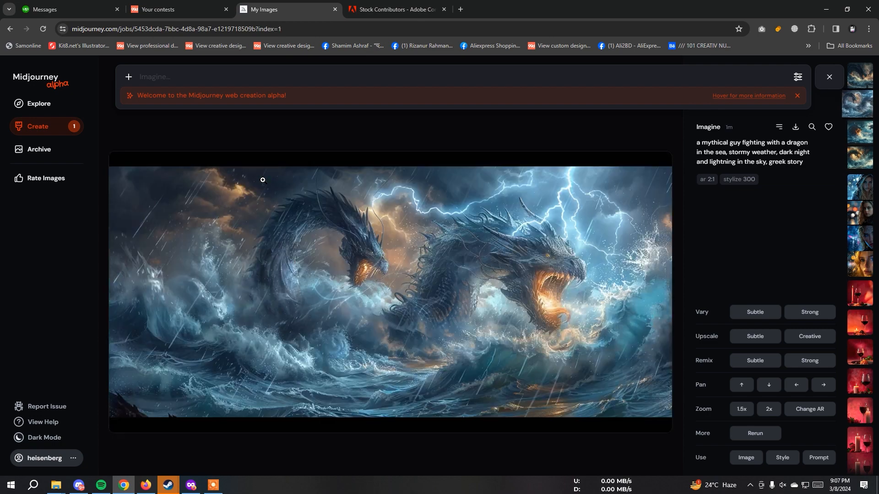
key(Right)
Step: Open the Explore feed and look through the community images further down and back towards the beginning
click(37, 89)
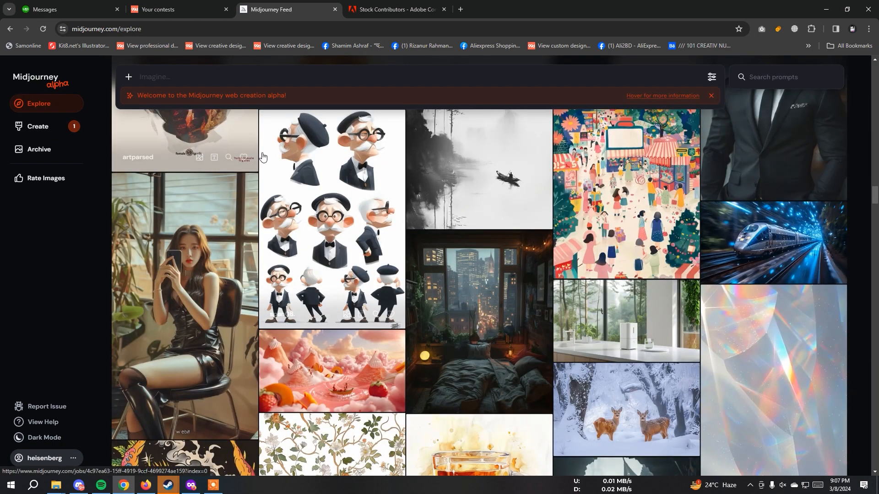
scroll(322, 216, down, 5)
scroll(321, 216, down, 15)
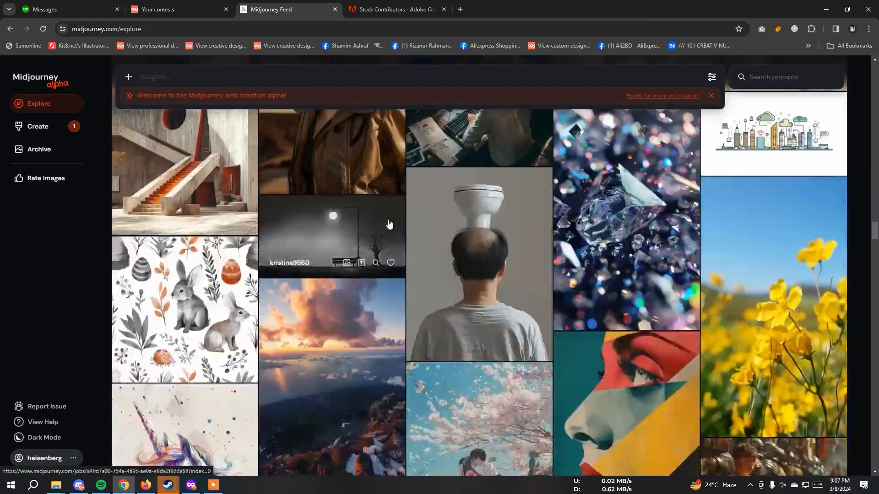
scroll(477, 267, up, 20)
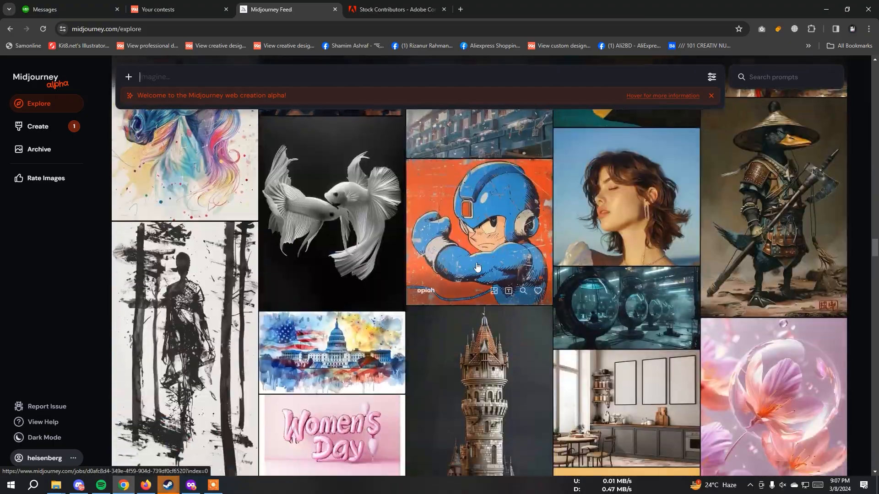
scroll(478, 267, up, 20)
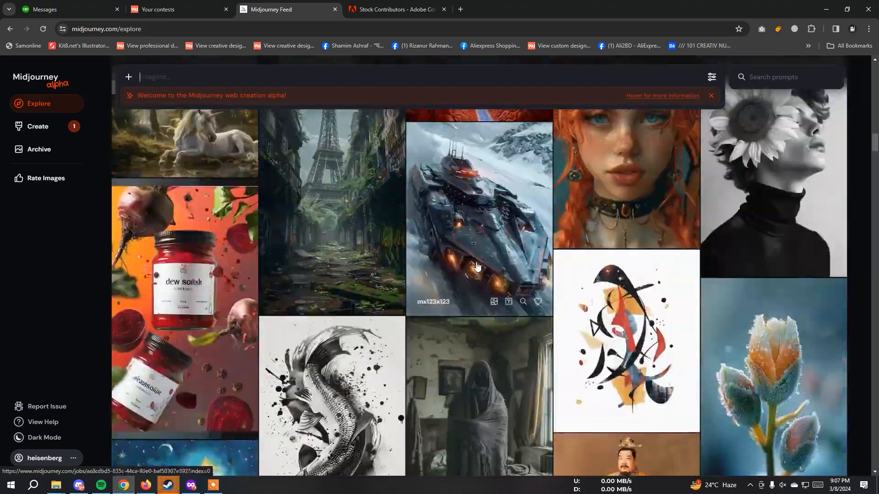